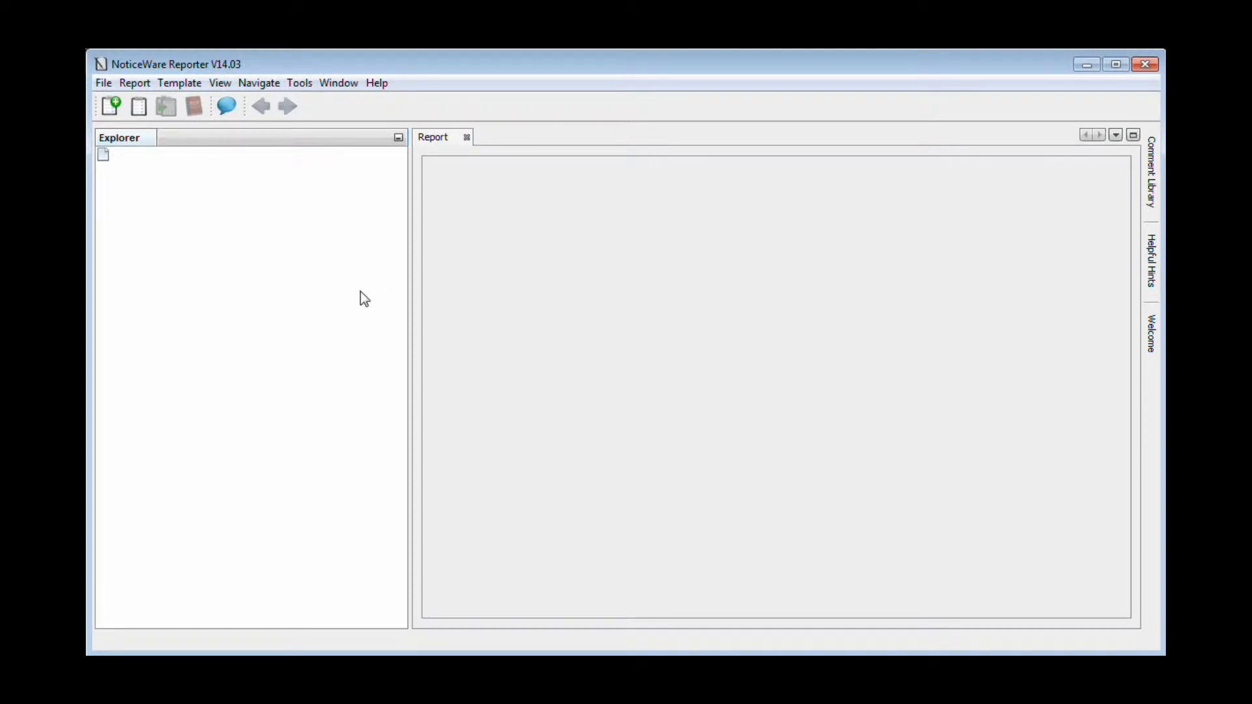
Open the template HomeInspectionRoomByRoom1.tmpl2.h2 from the reporter folder.
click(103, 83)
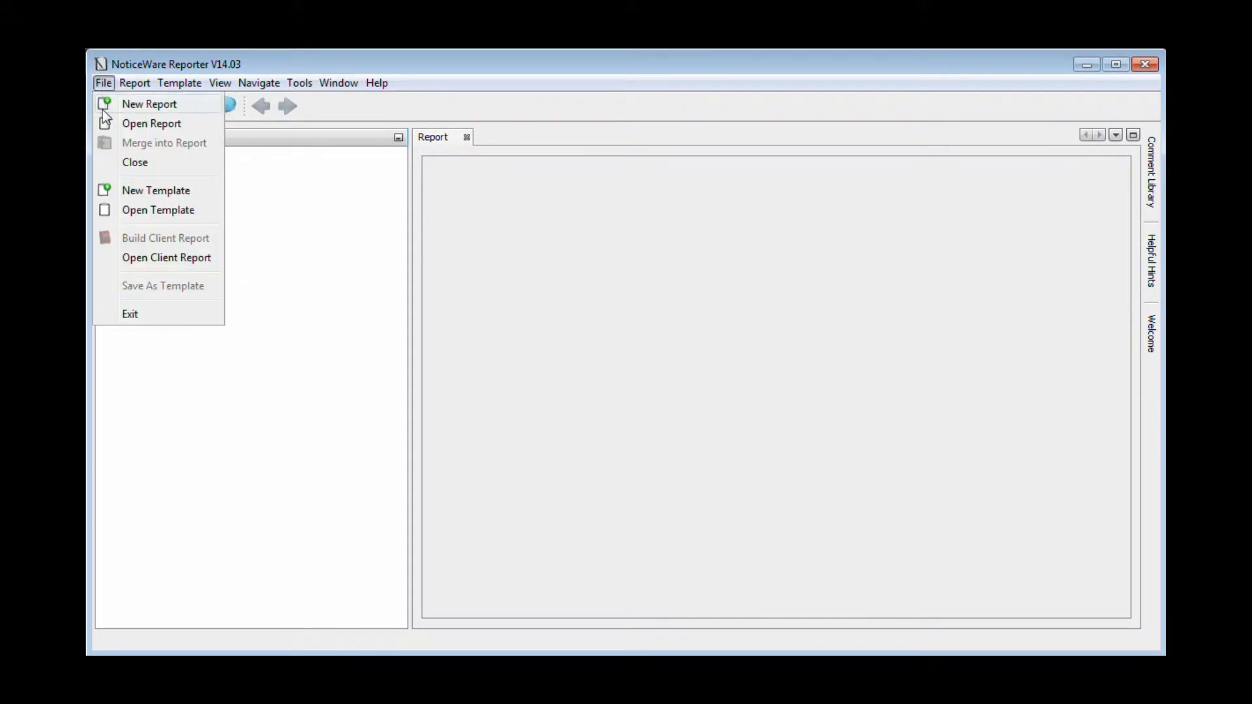
click(191, 214)
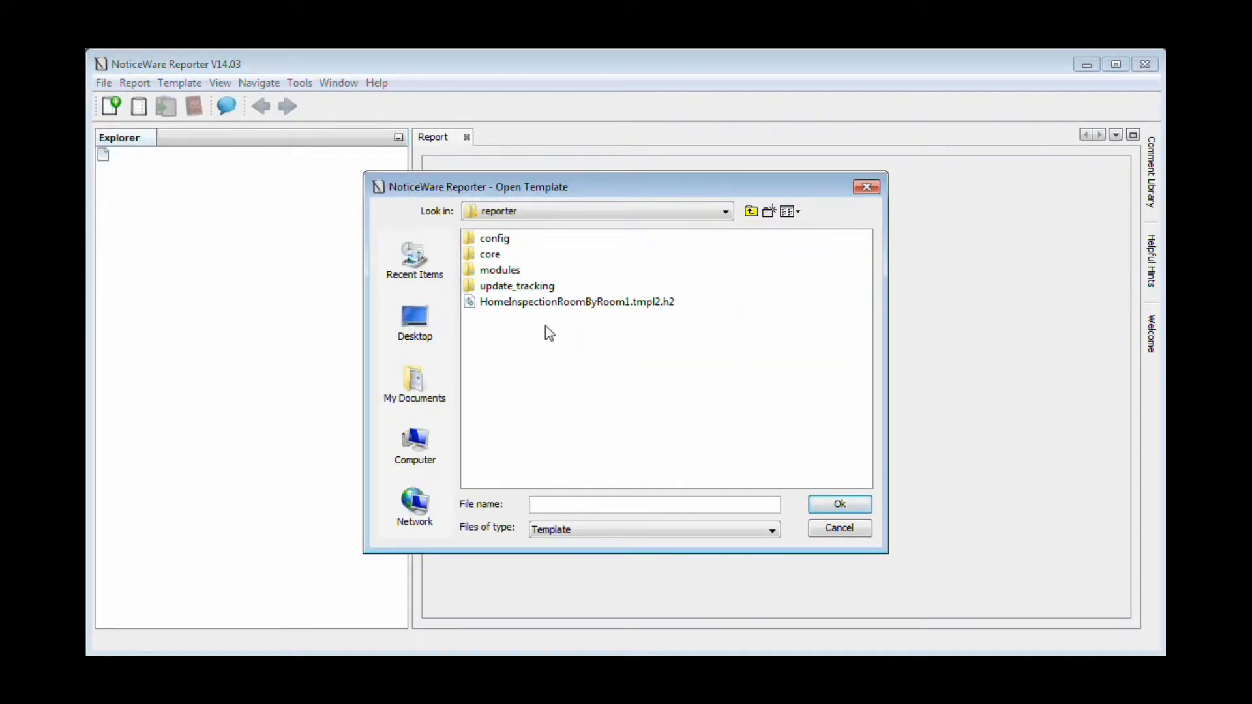
click(541, 301)
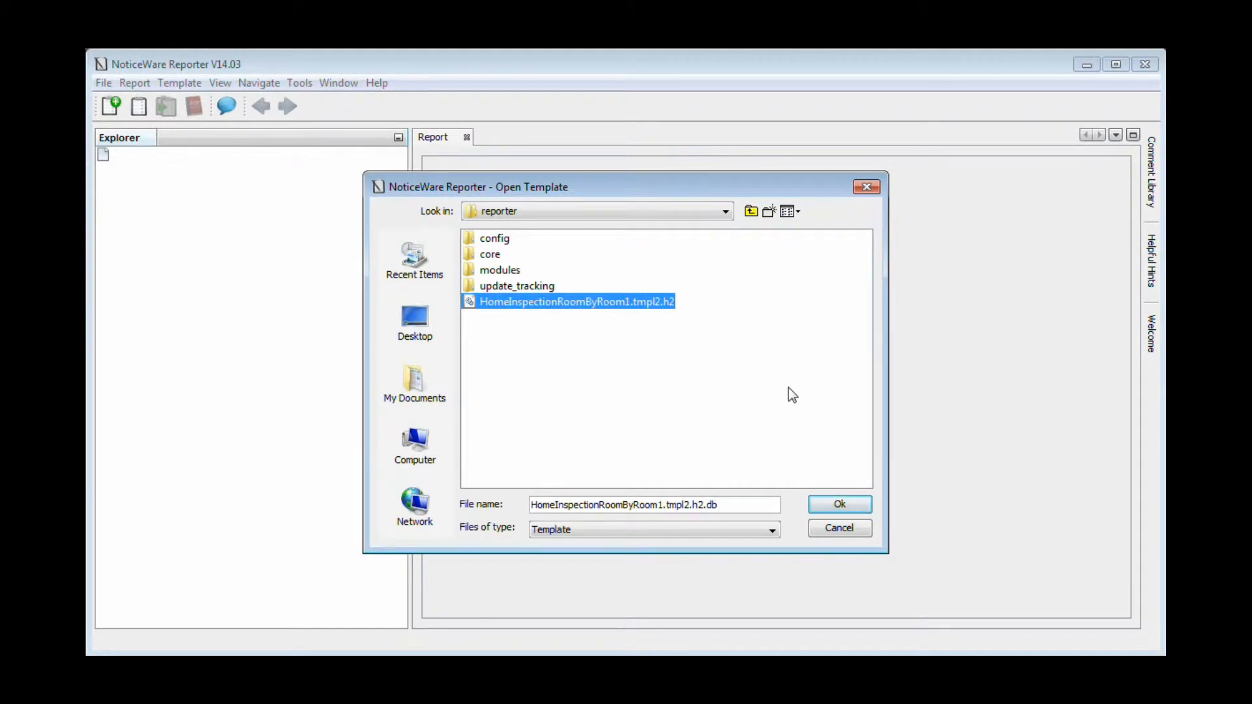
click(848, 505)
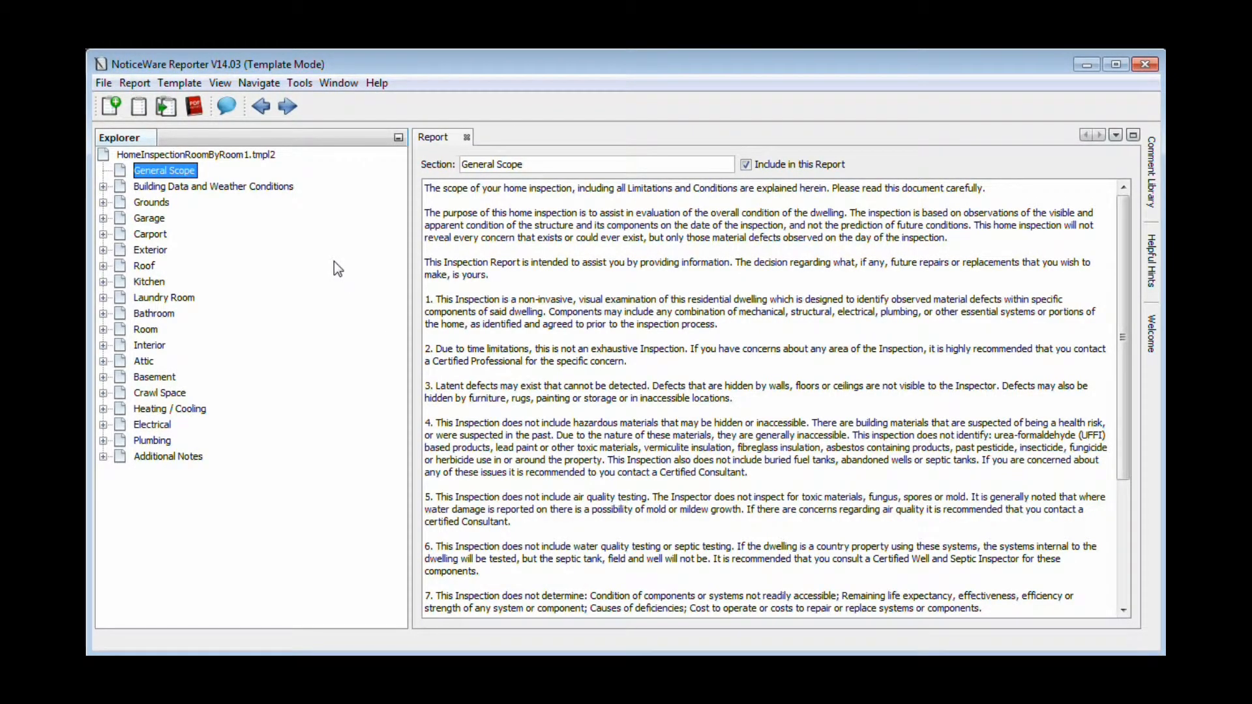
Save the opened template in the reporter folder as a new template named My Custom Template.
click(103, 82)
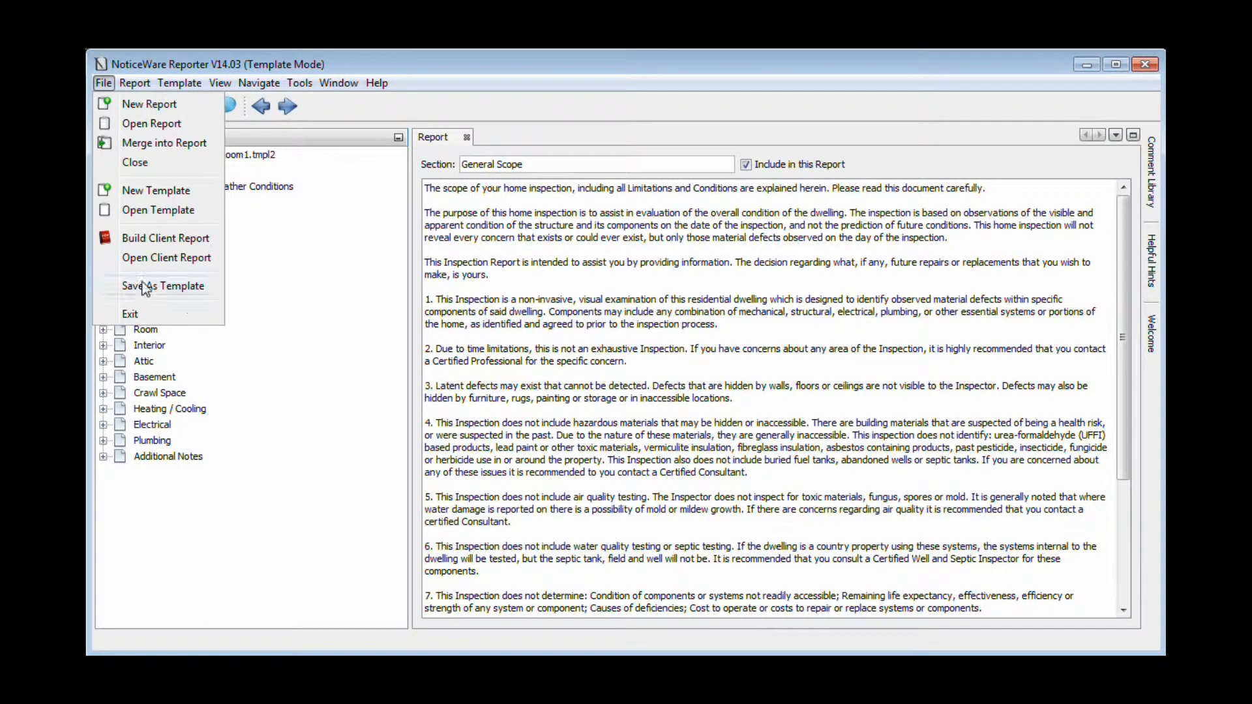
click(163, 285)
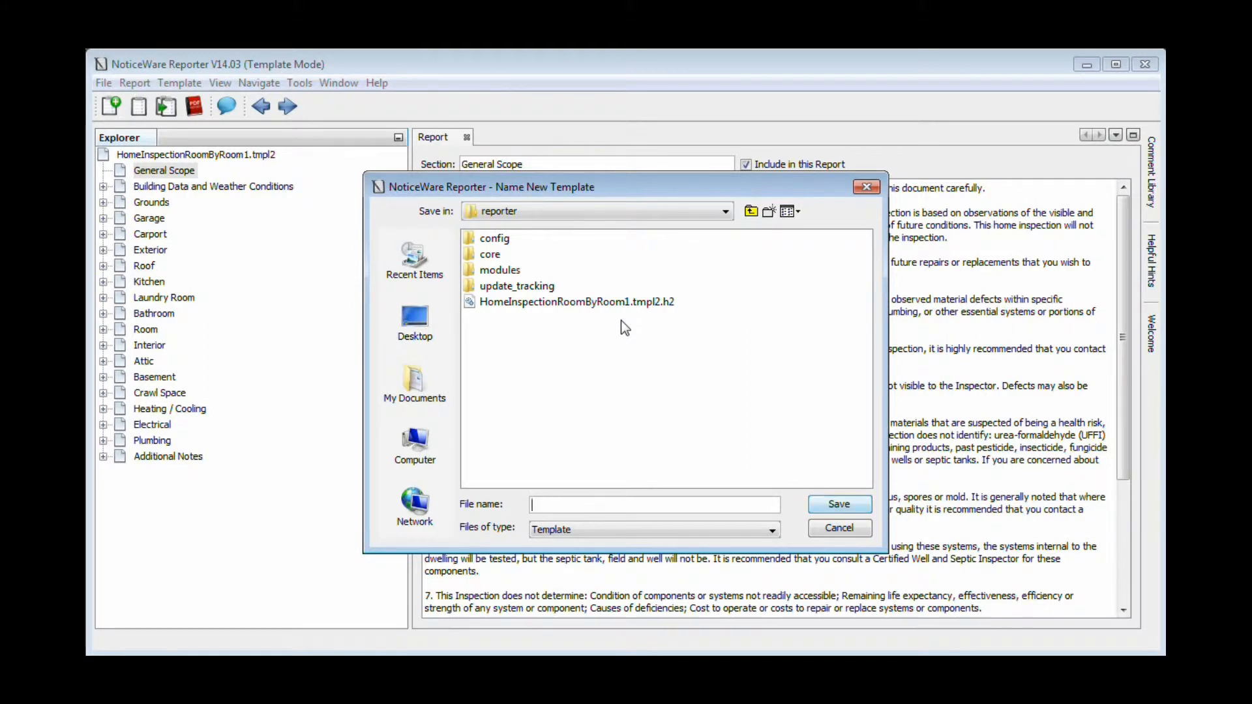
text(My Custom Template)
key(Return)
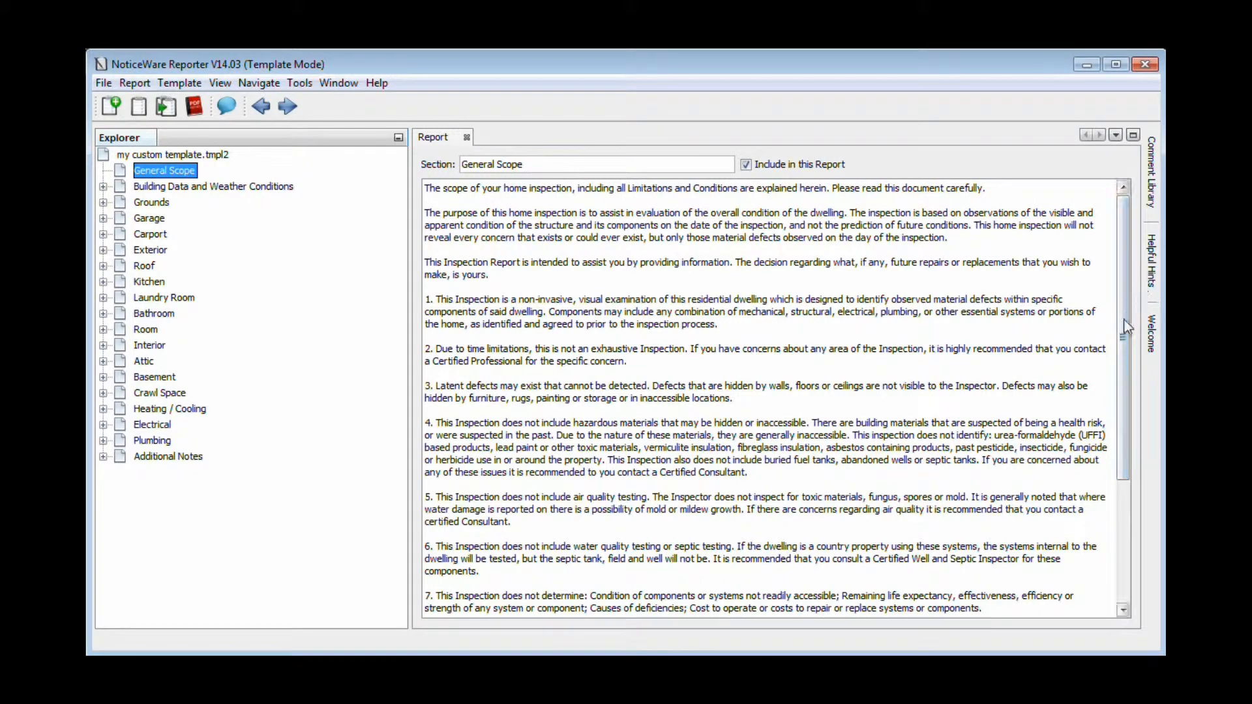
Add a new section of type Page at the General Scope entry of the template outline.
scroll(1123, 325, down, 5)
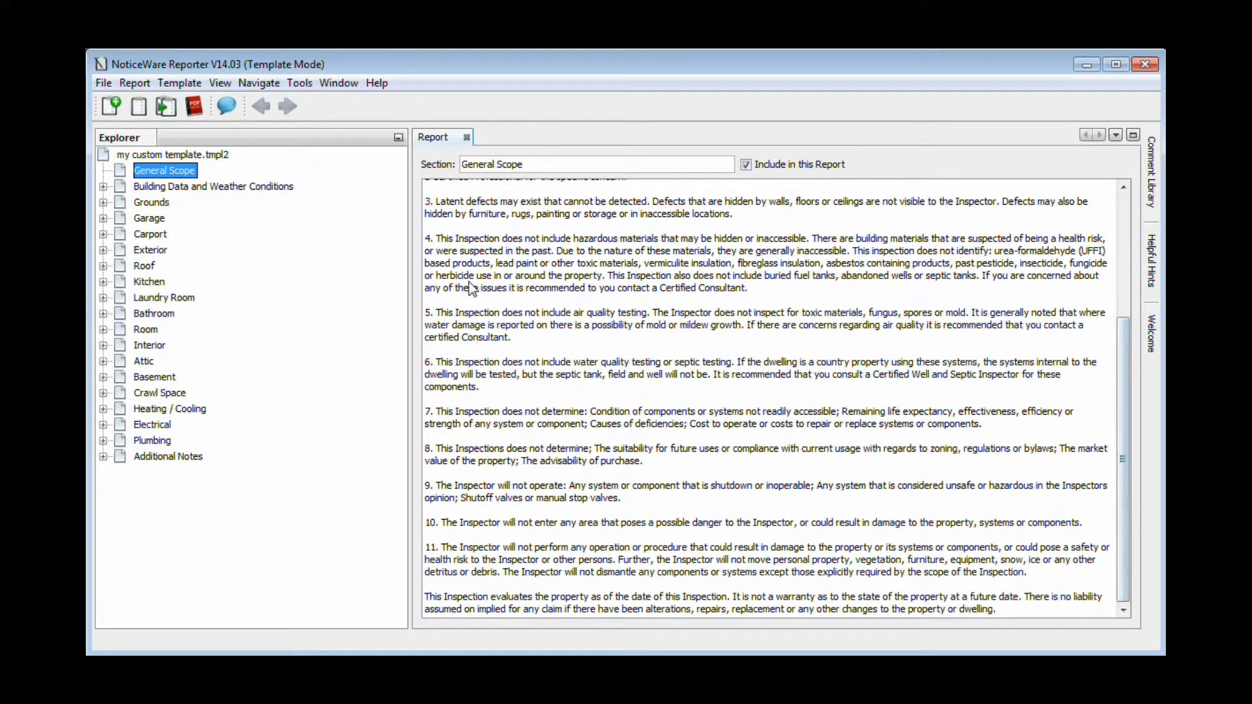
right_click(162, 174)
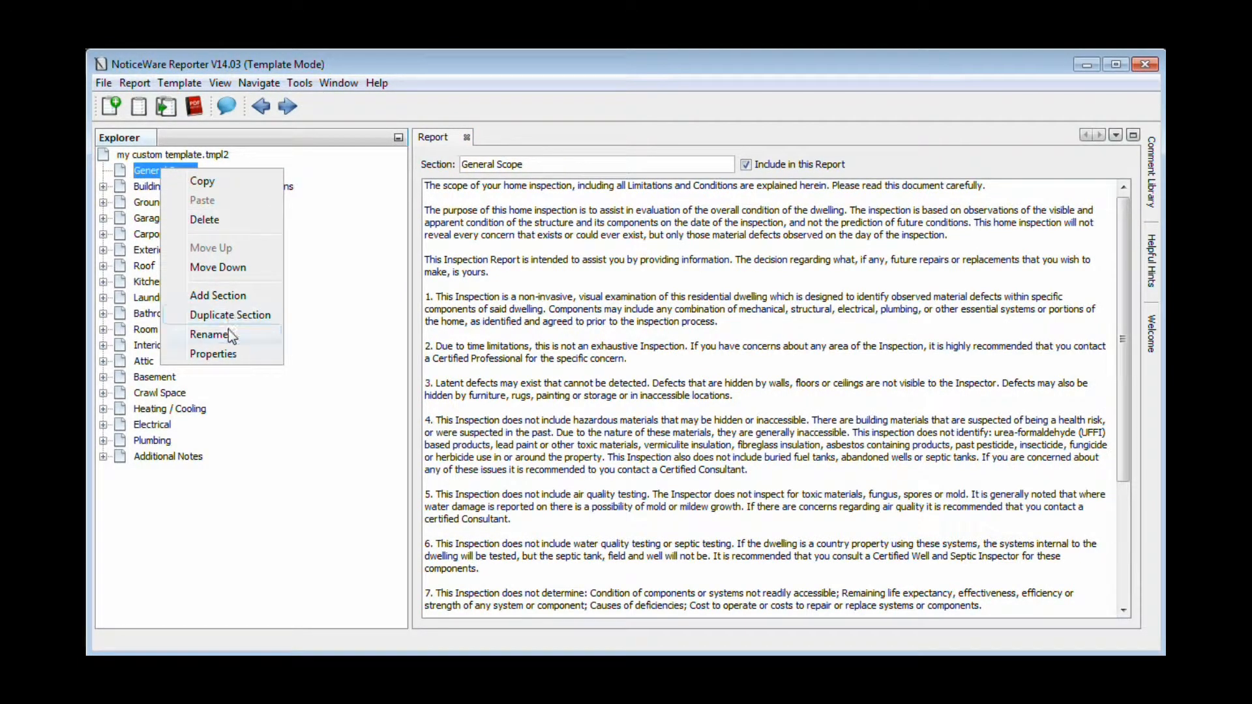
click(225, 295)
click(558, 352)
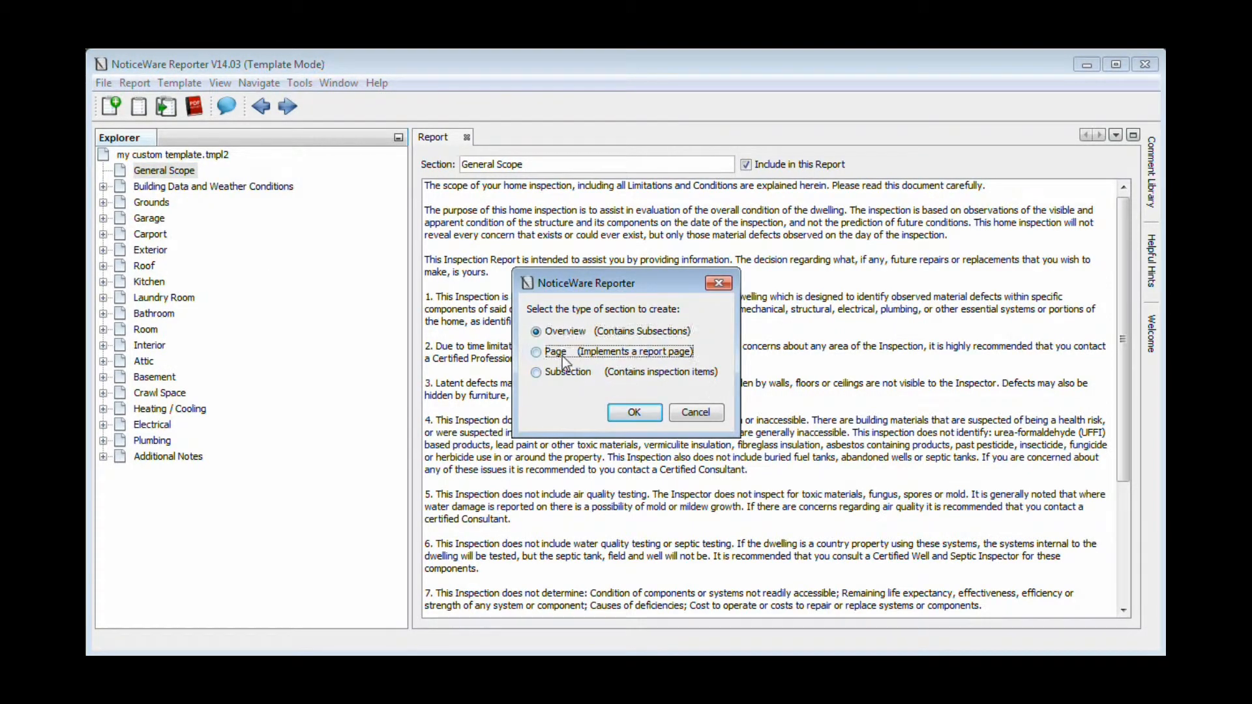
click(633, 413)
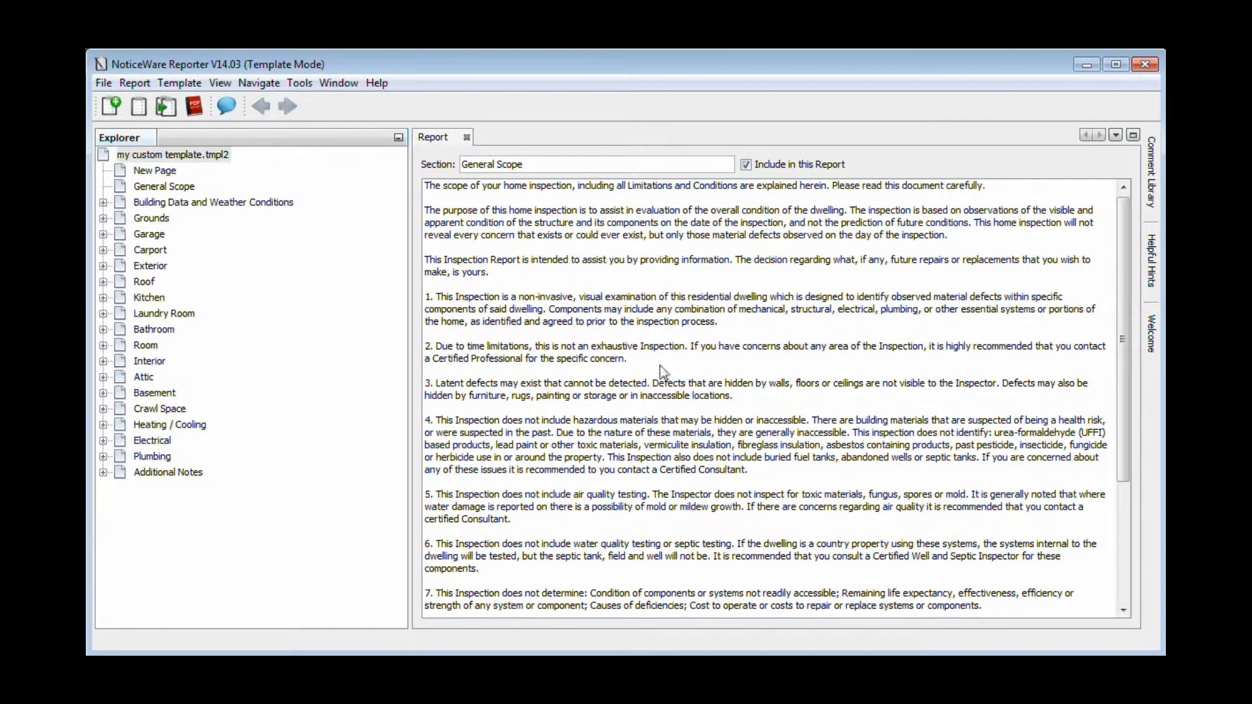
Rename the new page section to My Contract, and open its page text editor and leave it without entering text.
click(155, 173)
triple_click(529, 166)
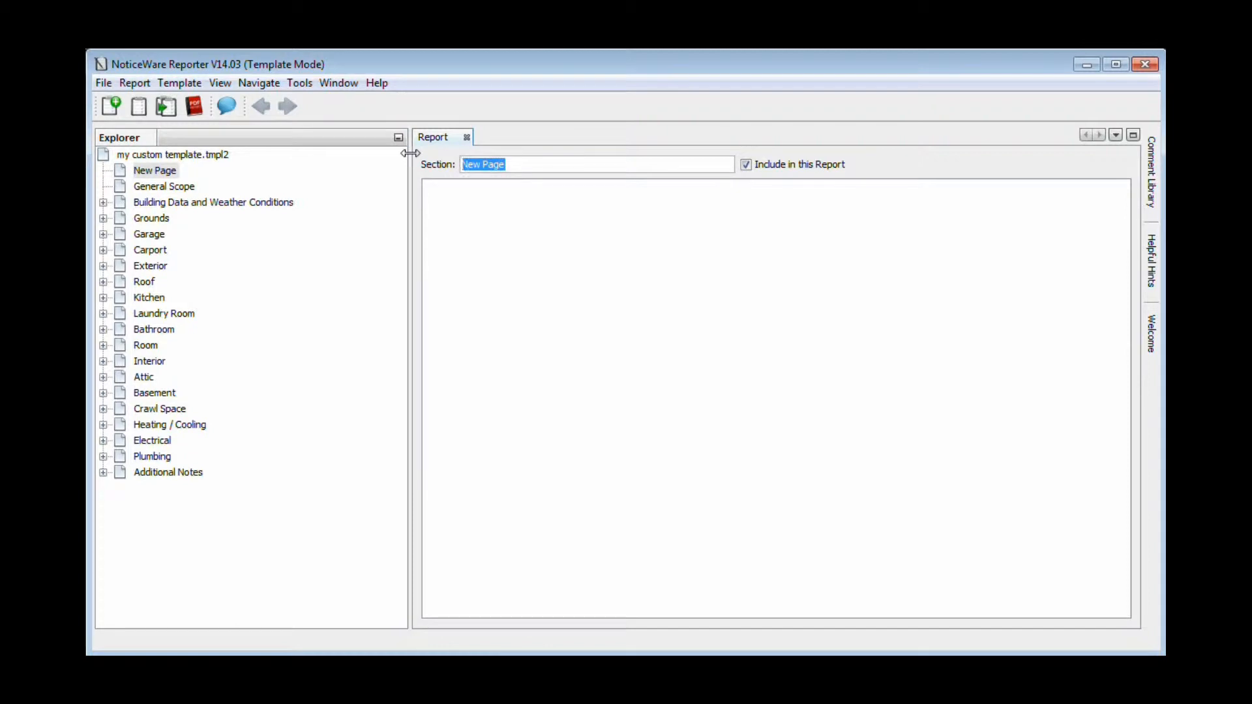
text(My Contract)
double_click(491, 238)
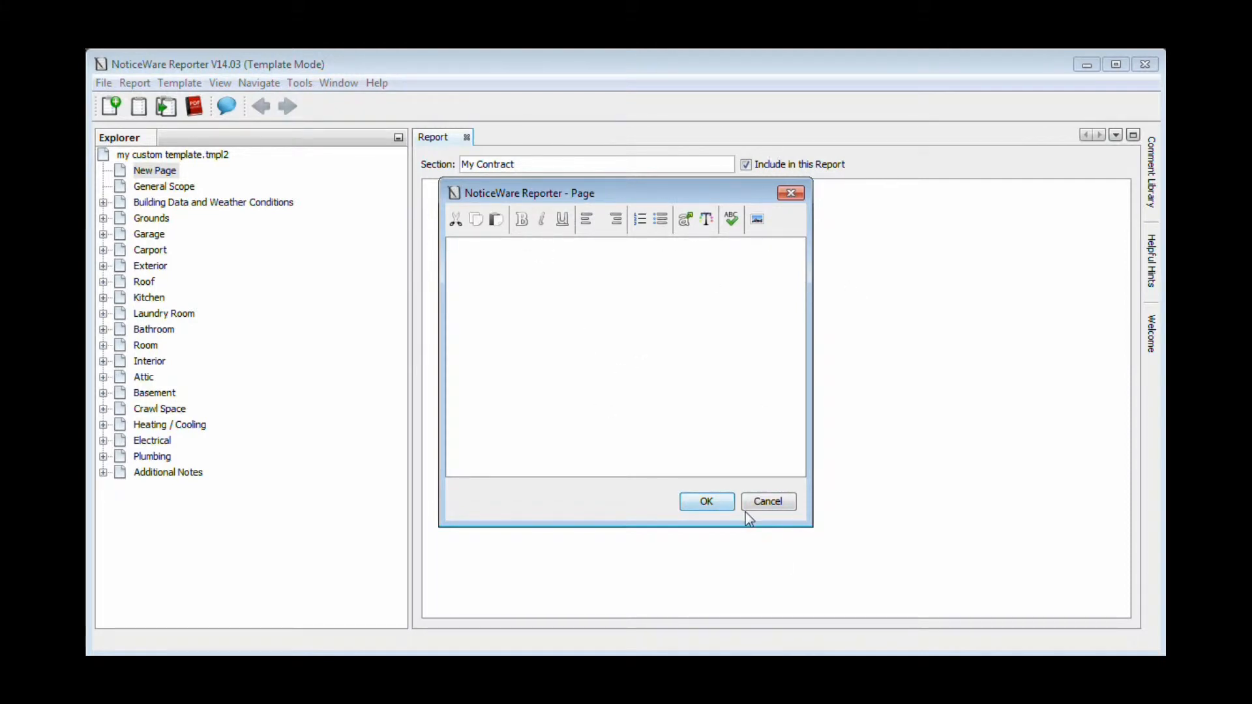
click(790, 507)
Review the General Scope page and the Building Data and Weather Conditions overview with its subsections.
click(167, 187)
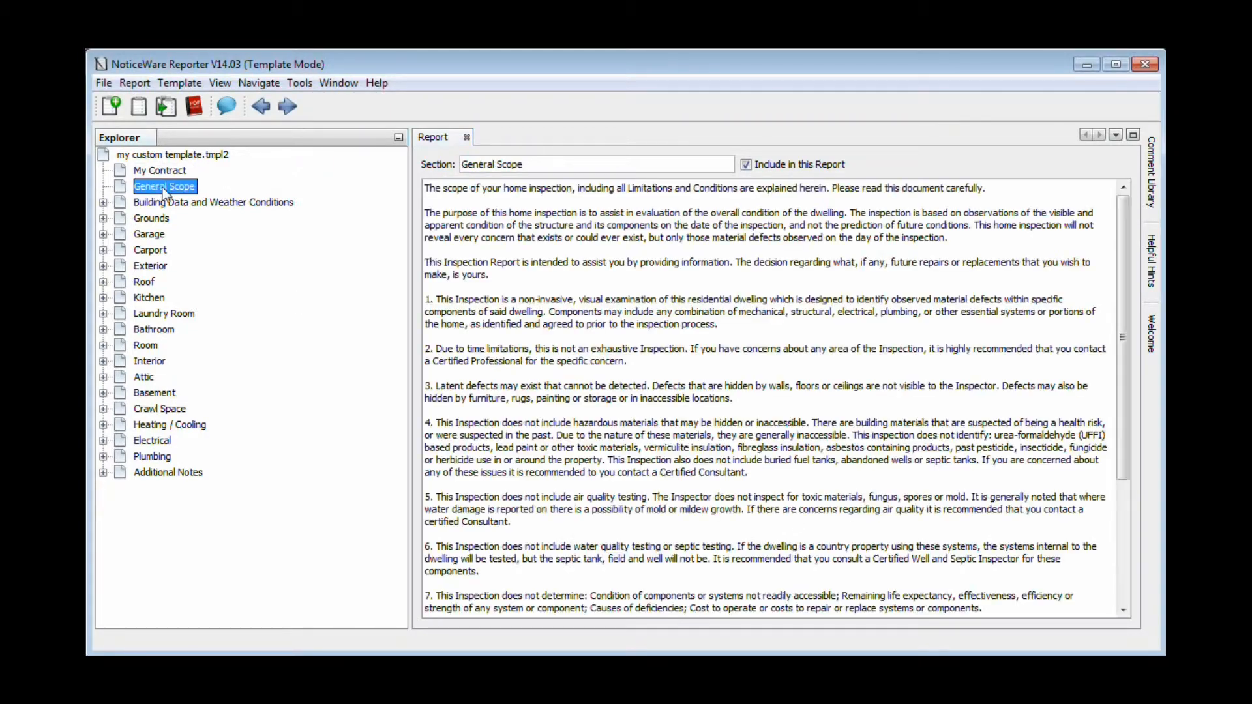
key(Down)
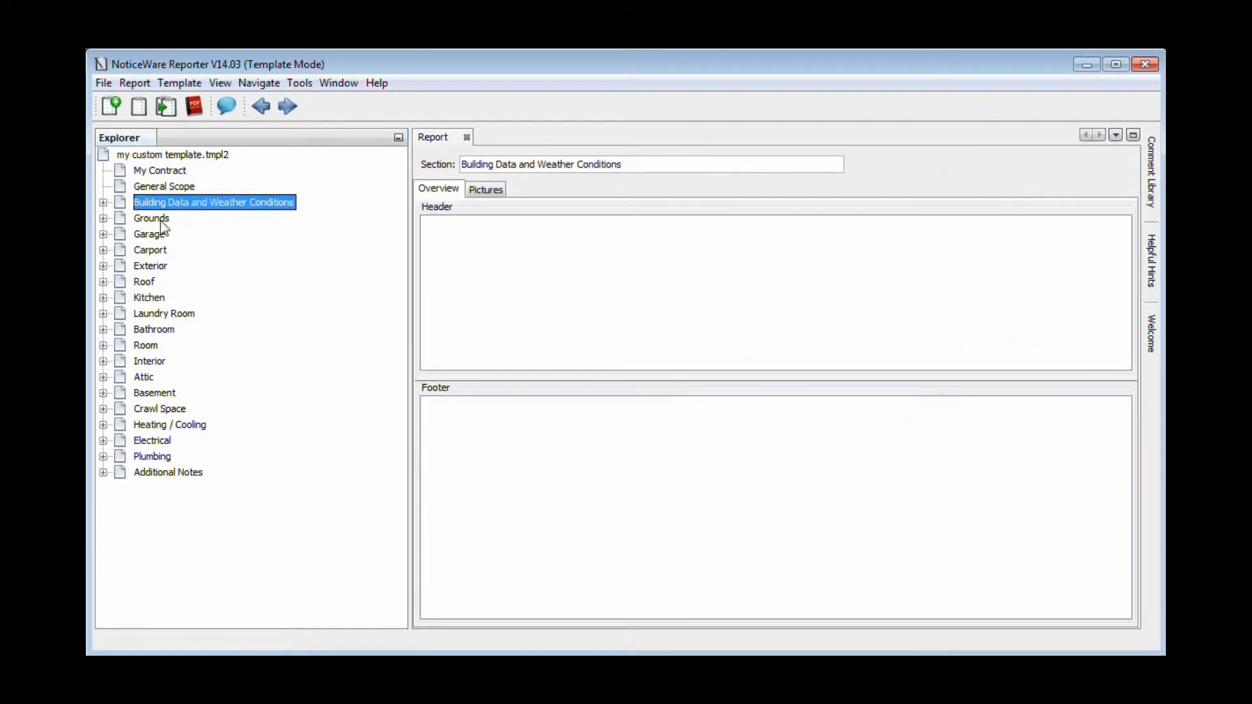
click(103, 203)
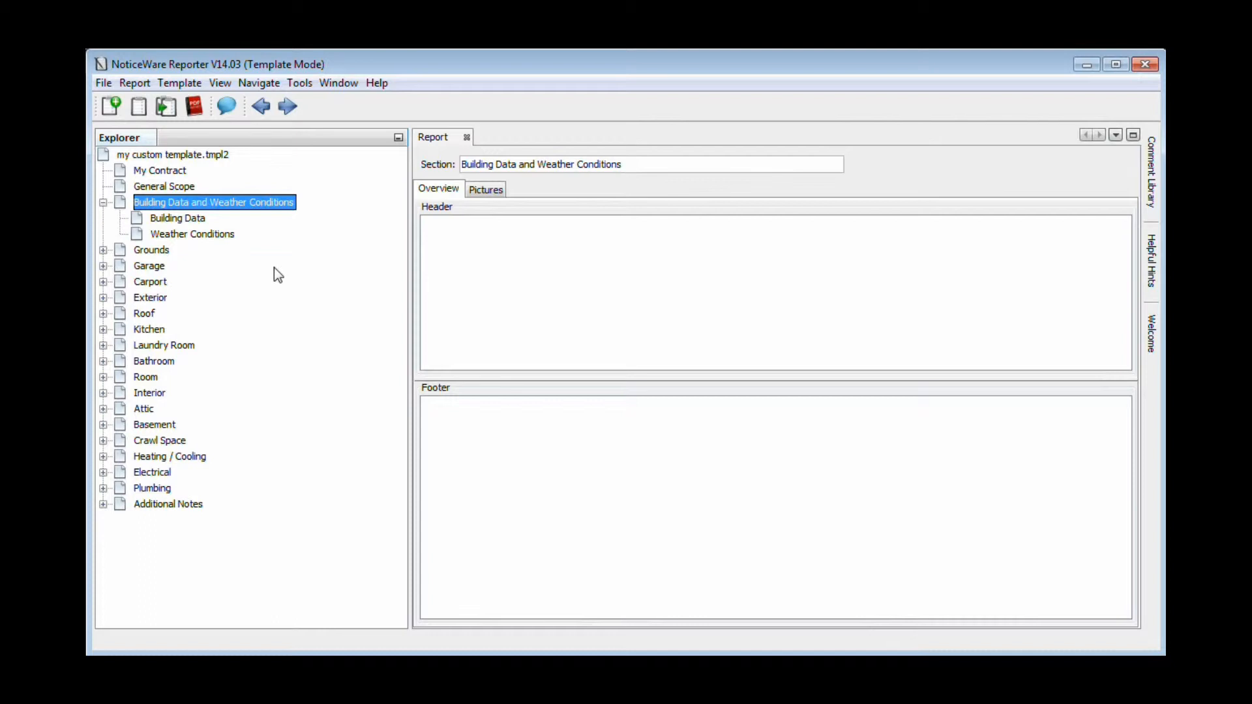
click(103, 202)
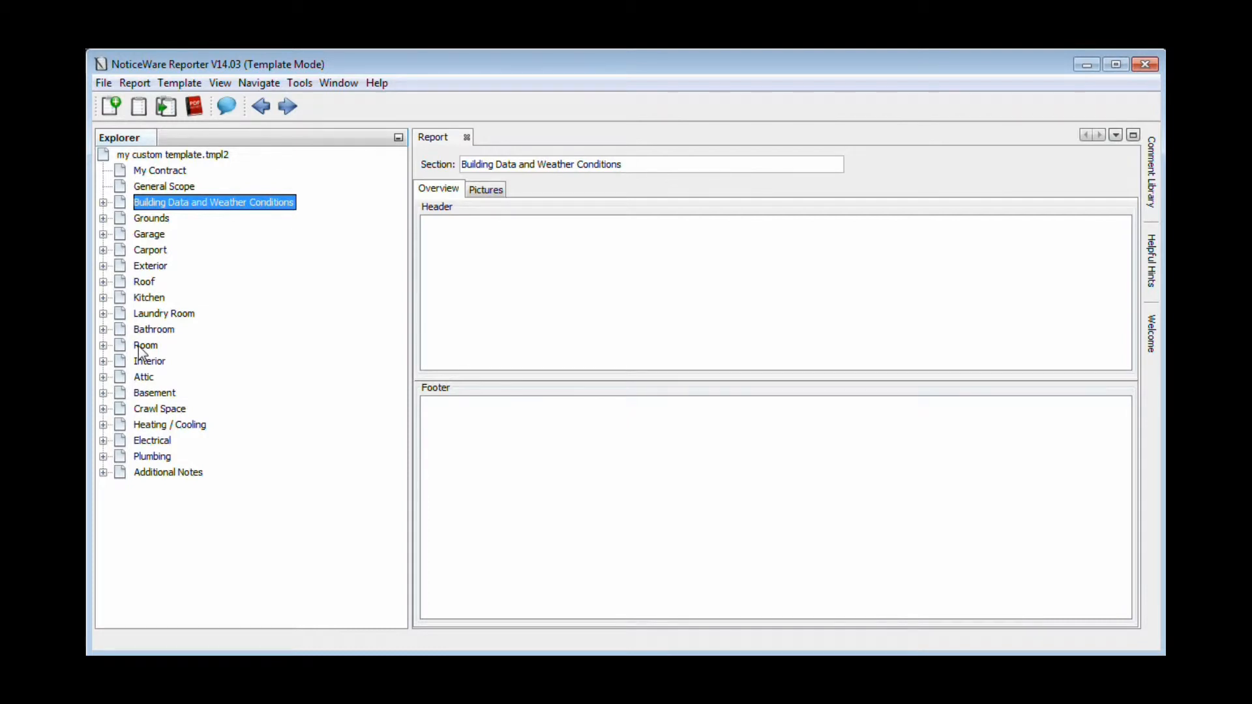
Duplicate the Room section and rename the lower of the two Room sections to Living Room.
click(138, 346)
right_click(141, 345)
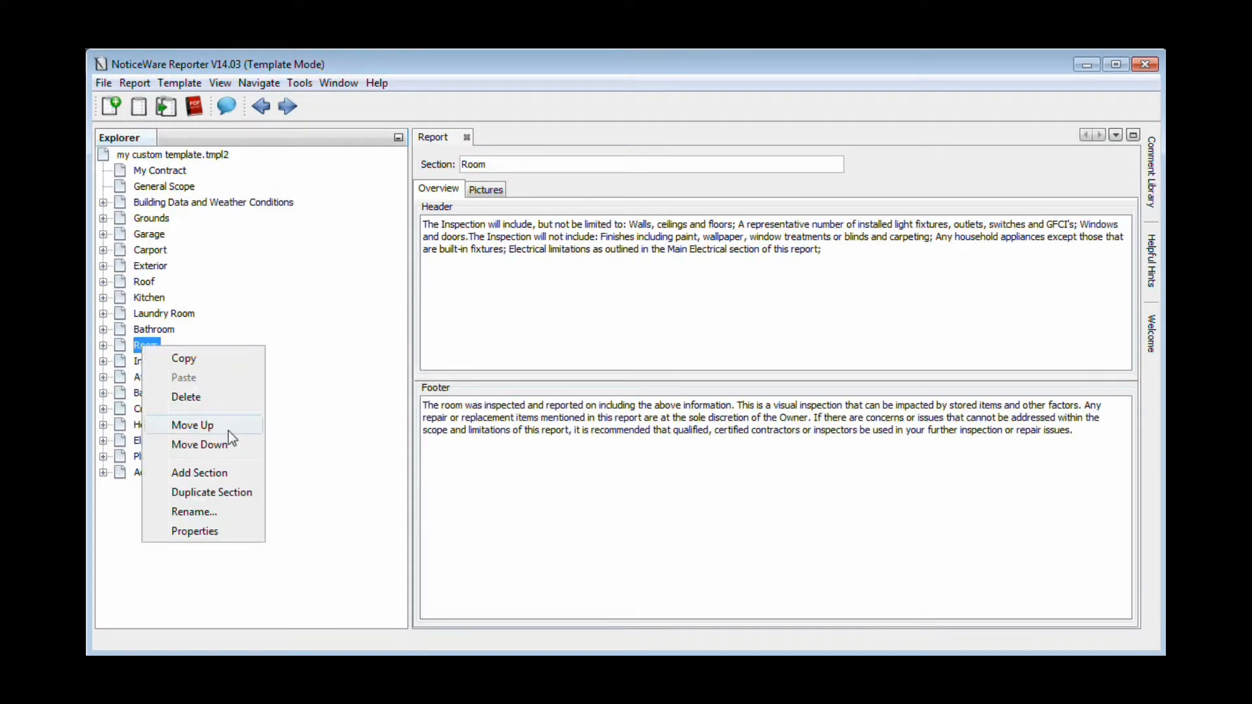
click(223, 490)
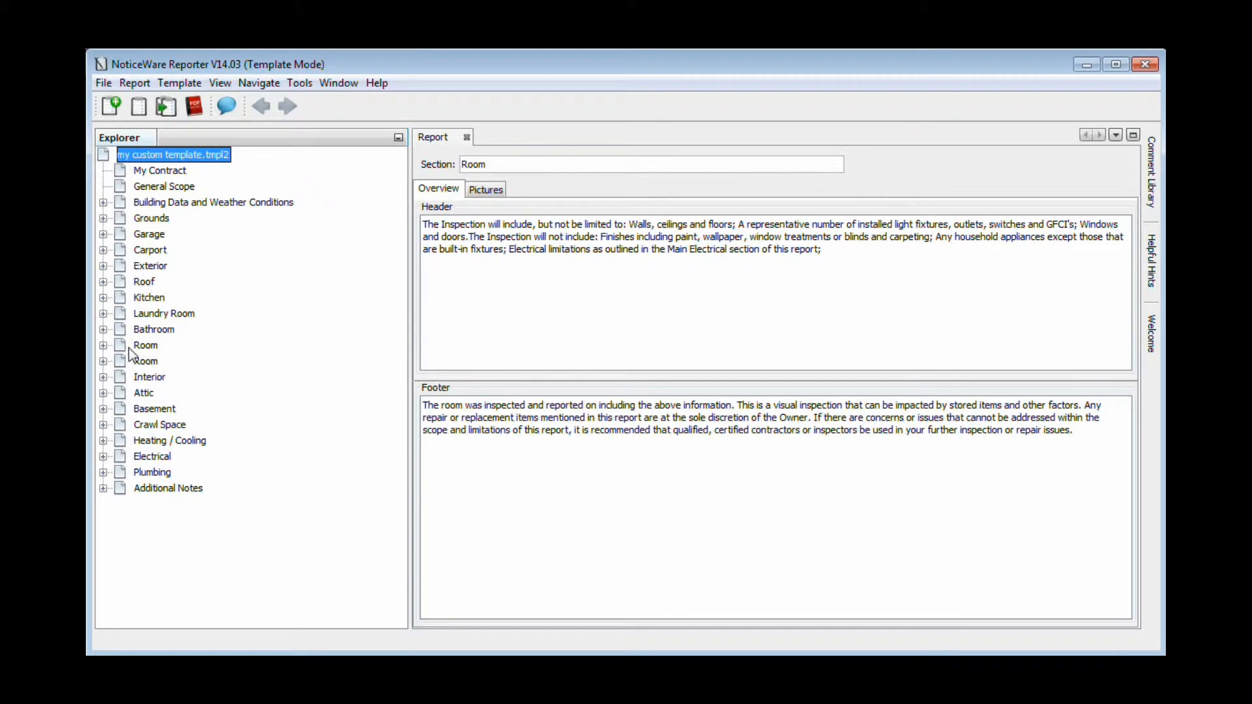
click(144, 361)
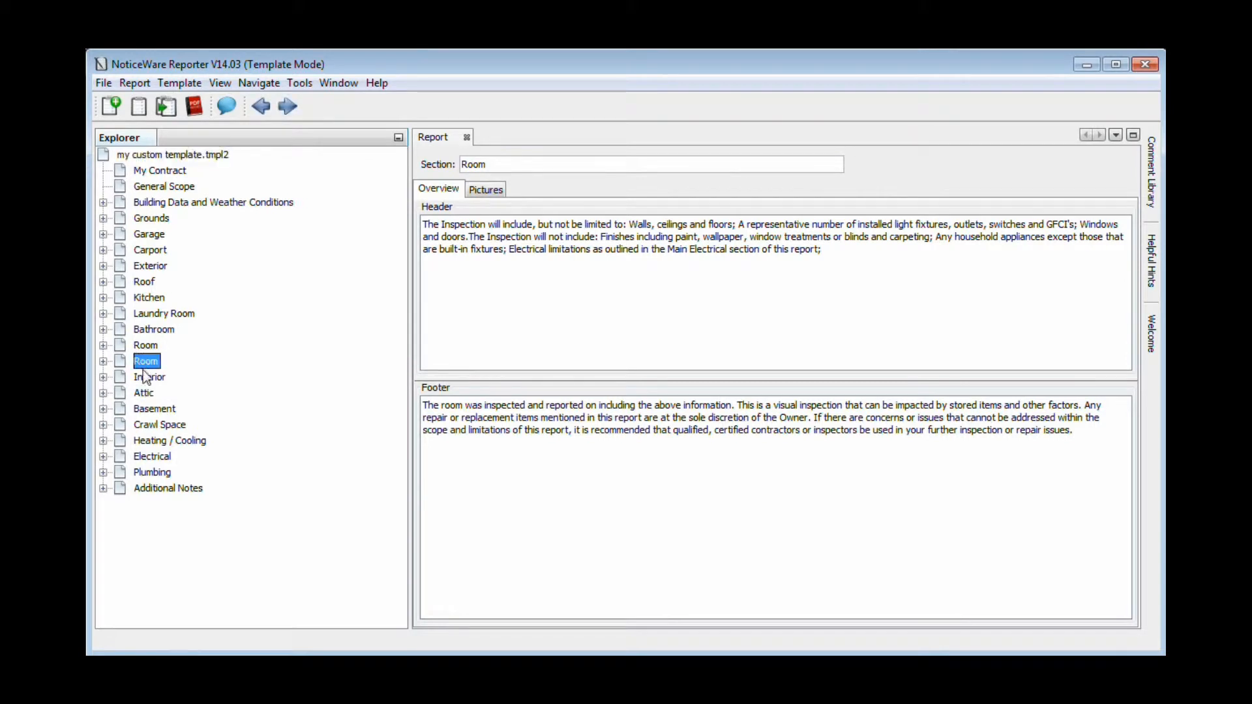
click(463, 164)
text(Li)
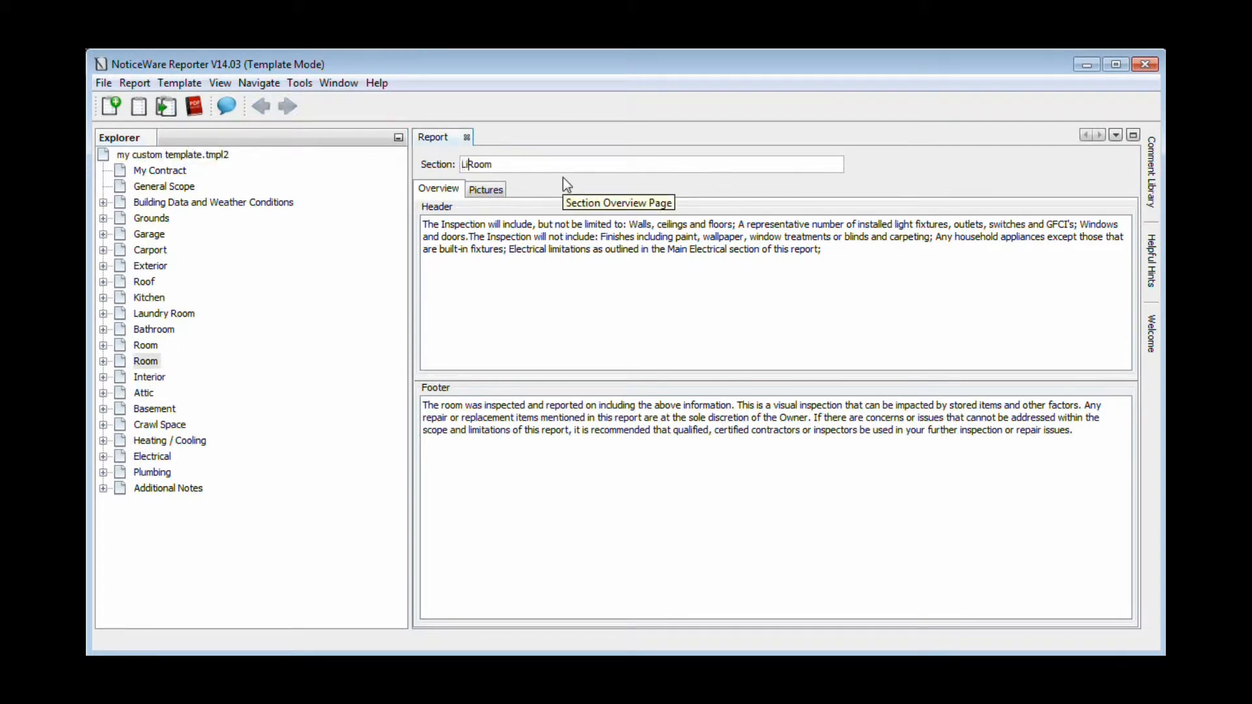
text(ving)
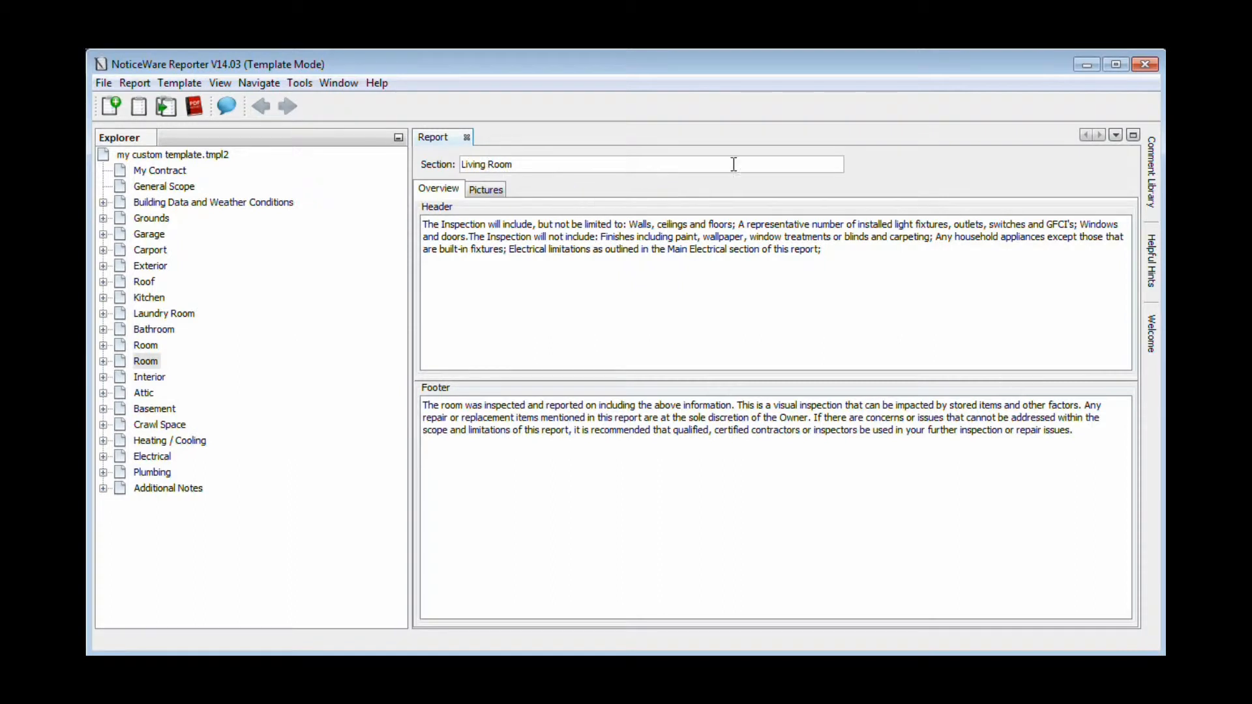
Duplicate the remaining Room section again and rename the upper of the two Room sections to Dining Room.
click(144, 348)
right_click(144, 350)
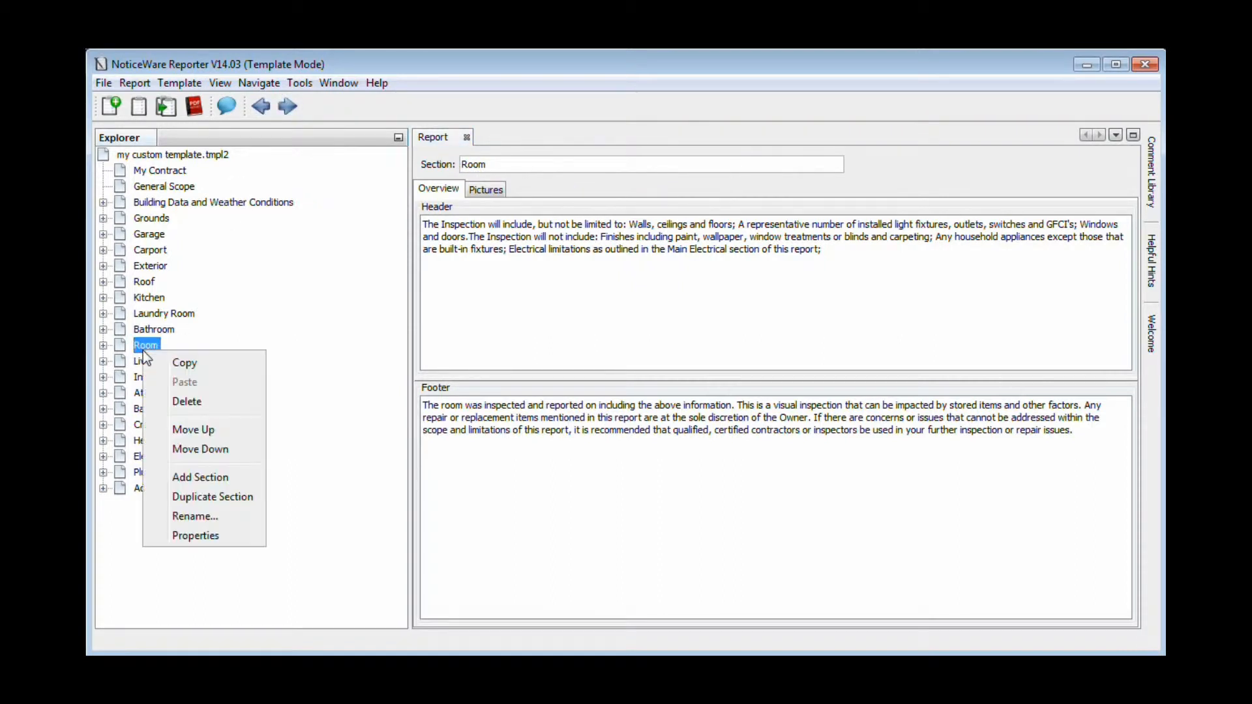
click(236, 515)
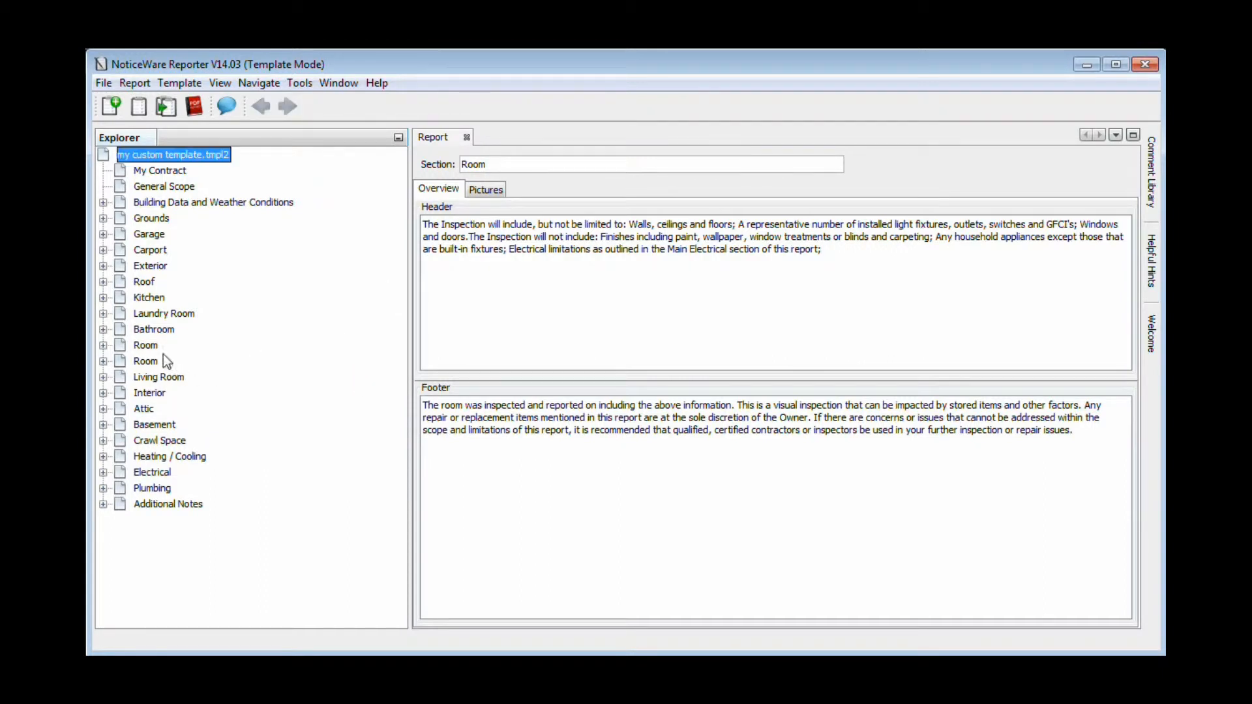
click(146, 345)
click(462, 163)
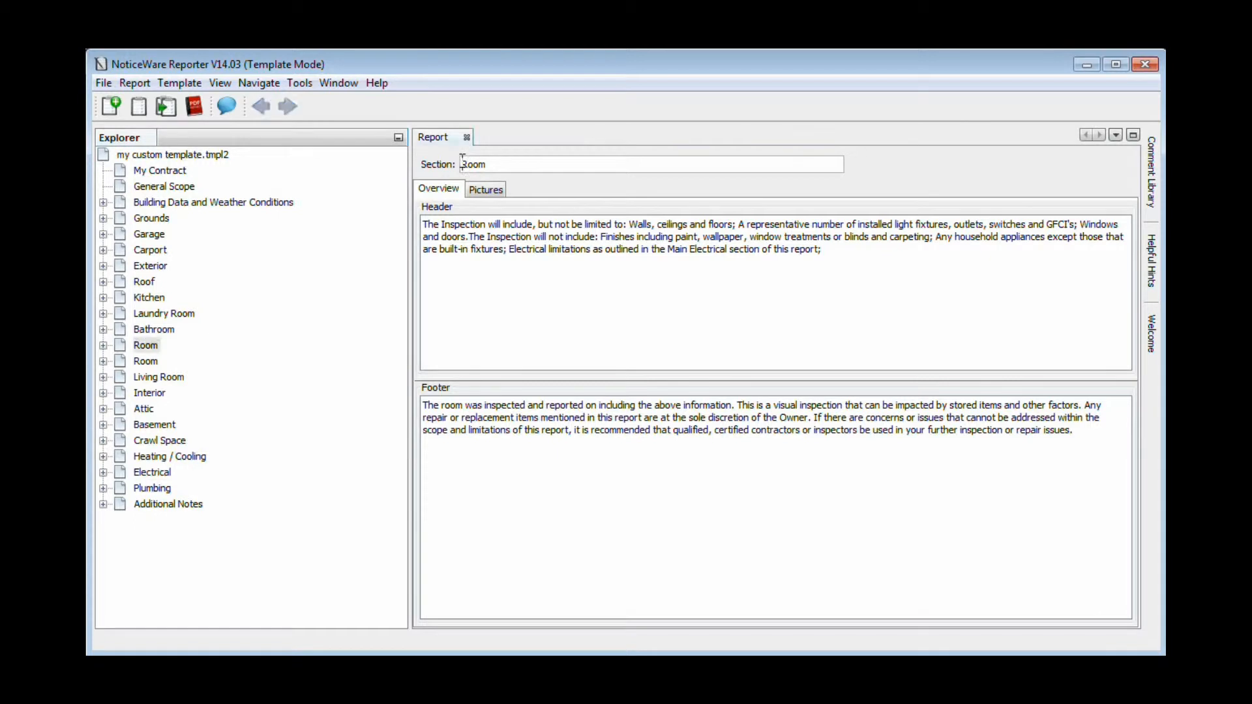
text(Dining)
click(154, 393)
click(149, 346)
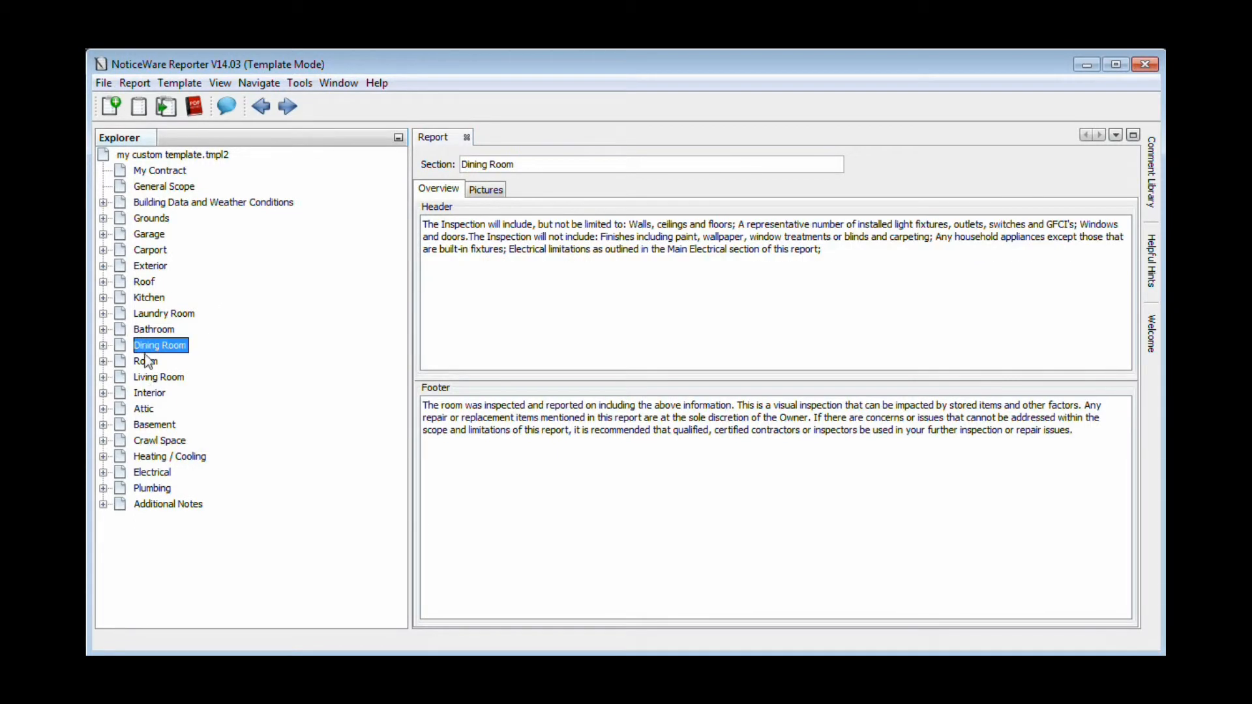
click(147, 360)
click(157, 379)
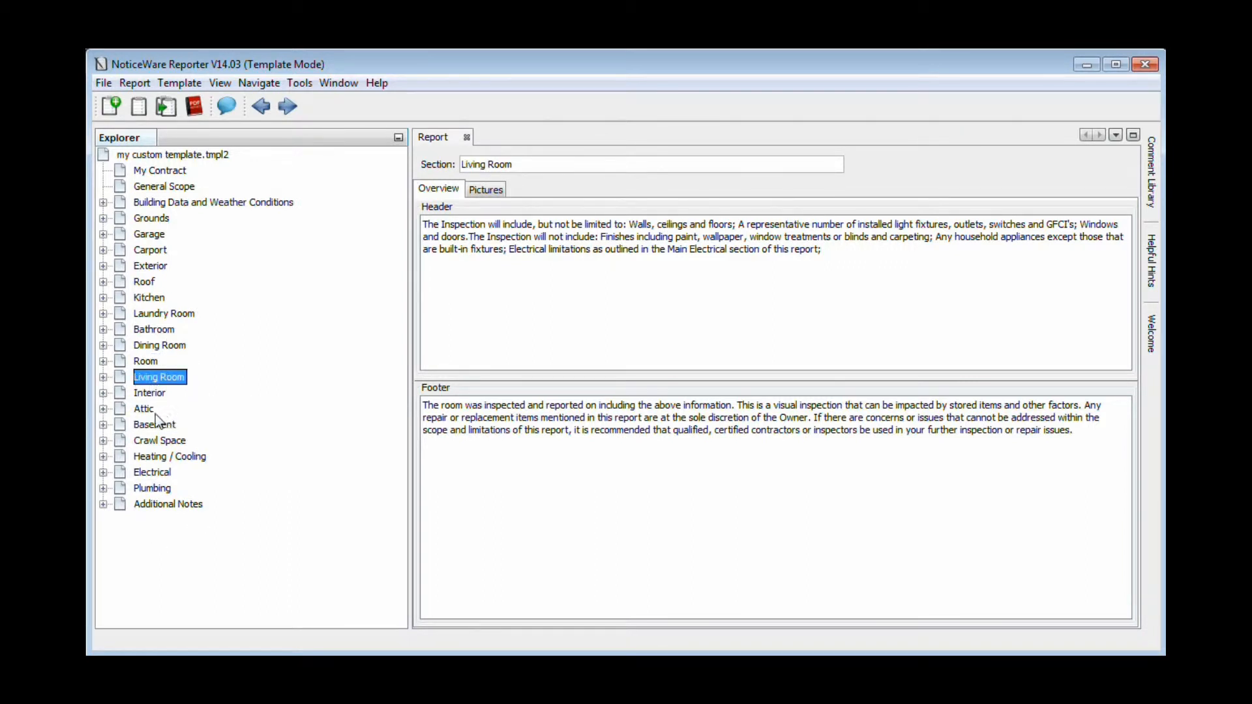
Move the Attic section up the template's section list until it sits between Roof and Kitchen.
click(147, 409)
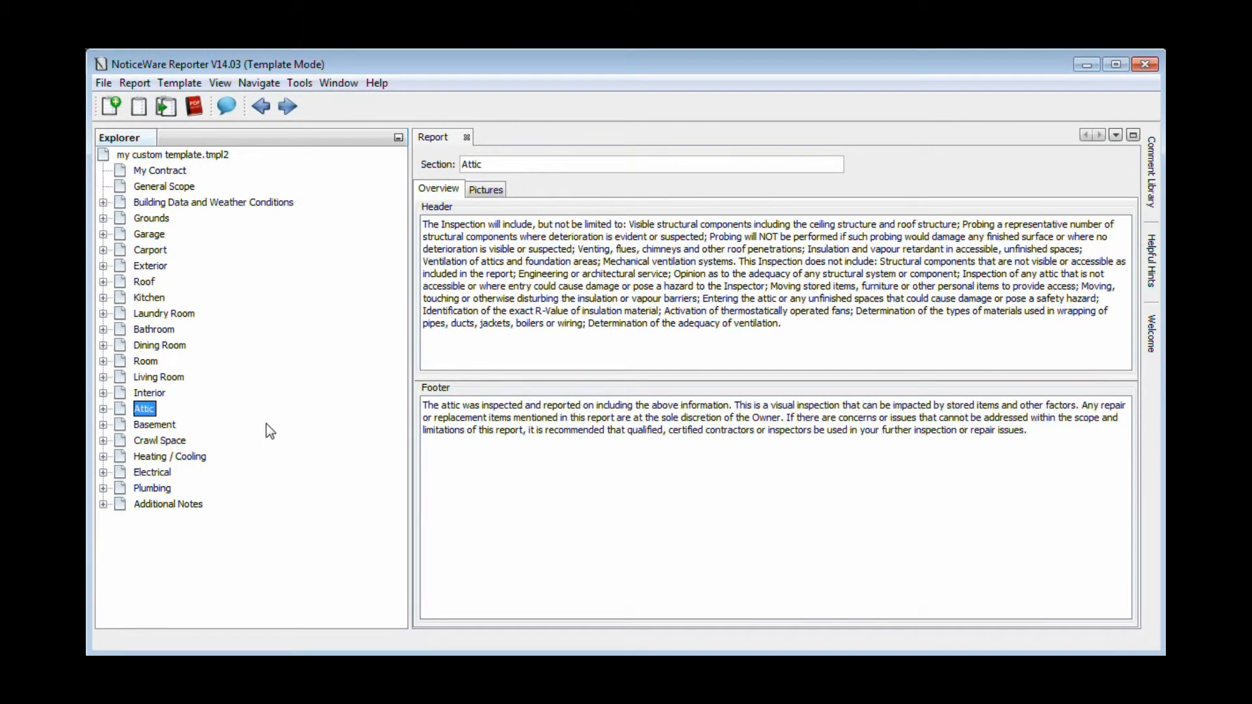
right_click(146, 410)
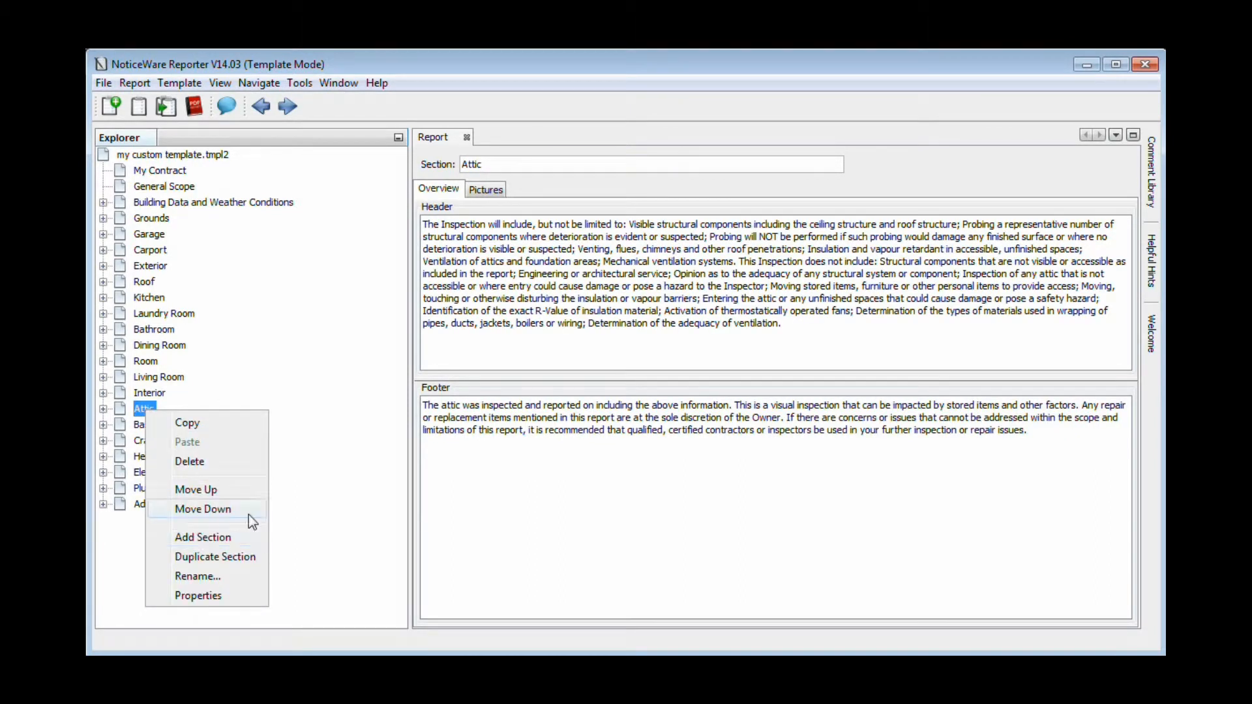
click(199, 489)
click(145, 395)
right_click(146, 395)
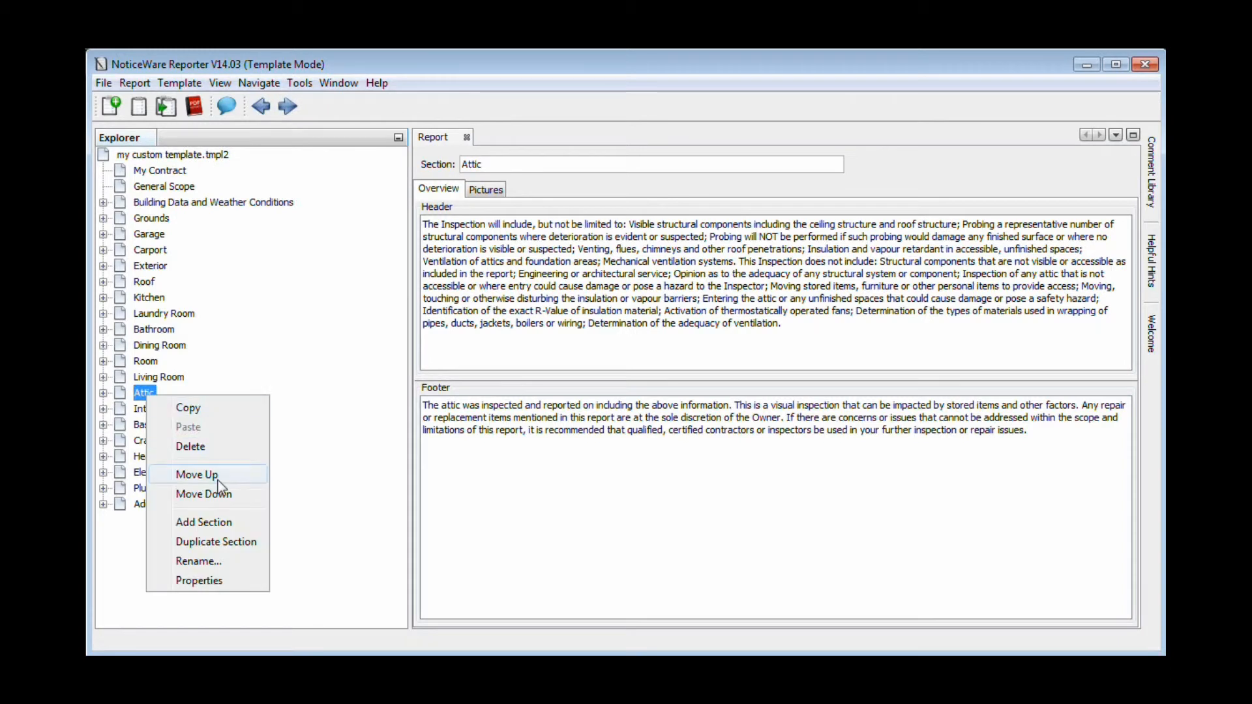
click(217, 480)
right_click(142, 377)
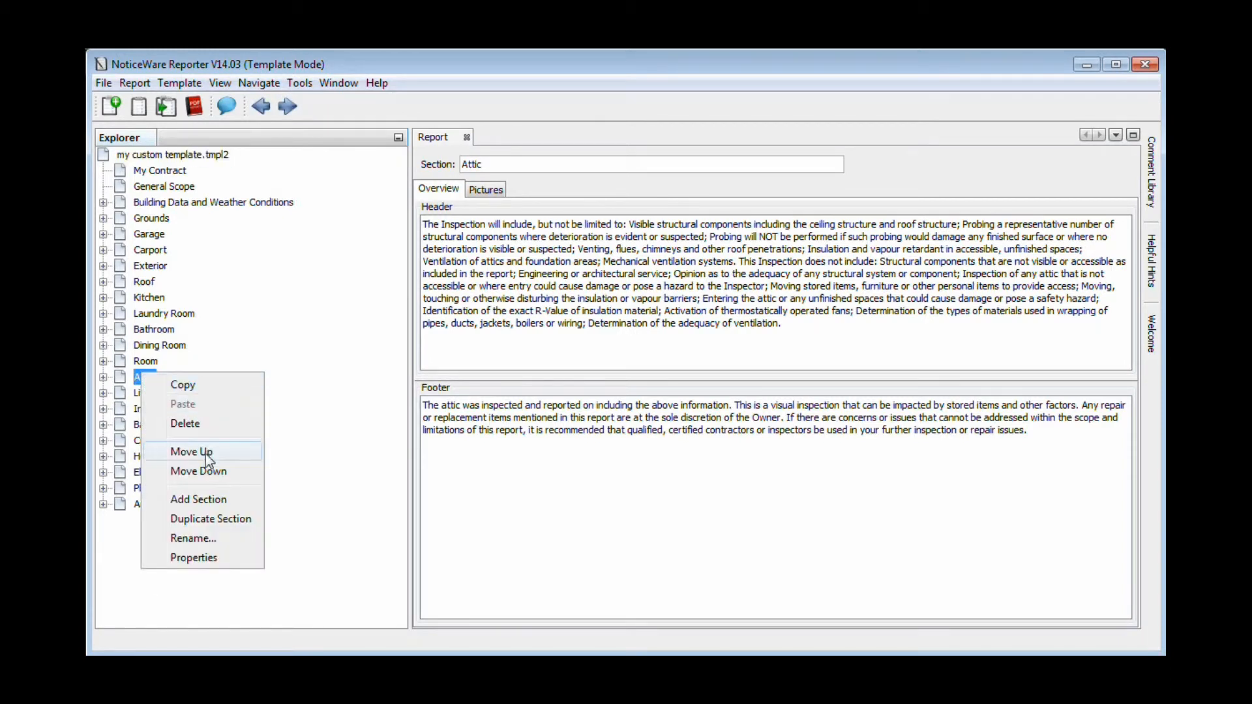
click(192, 451)
right_click(146, 362)
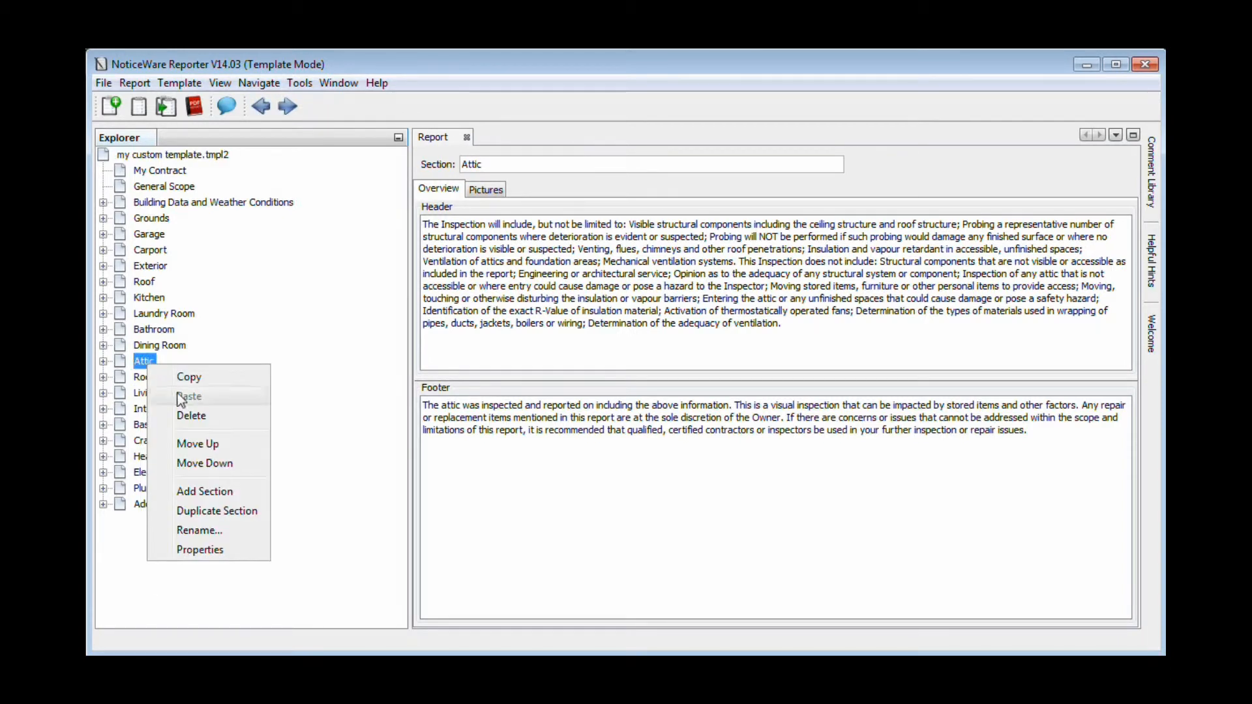
click(196, 443)
right_click(141, 349)
click(195, 427)
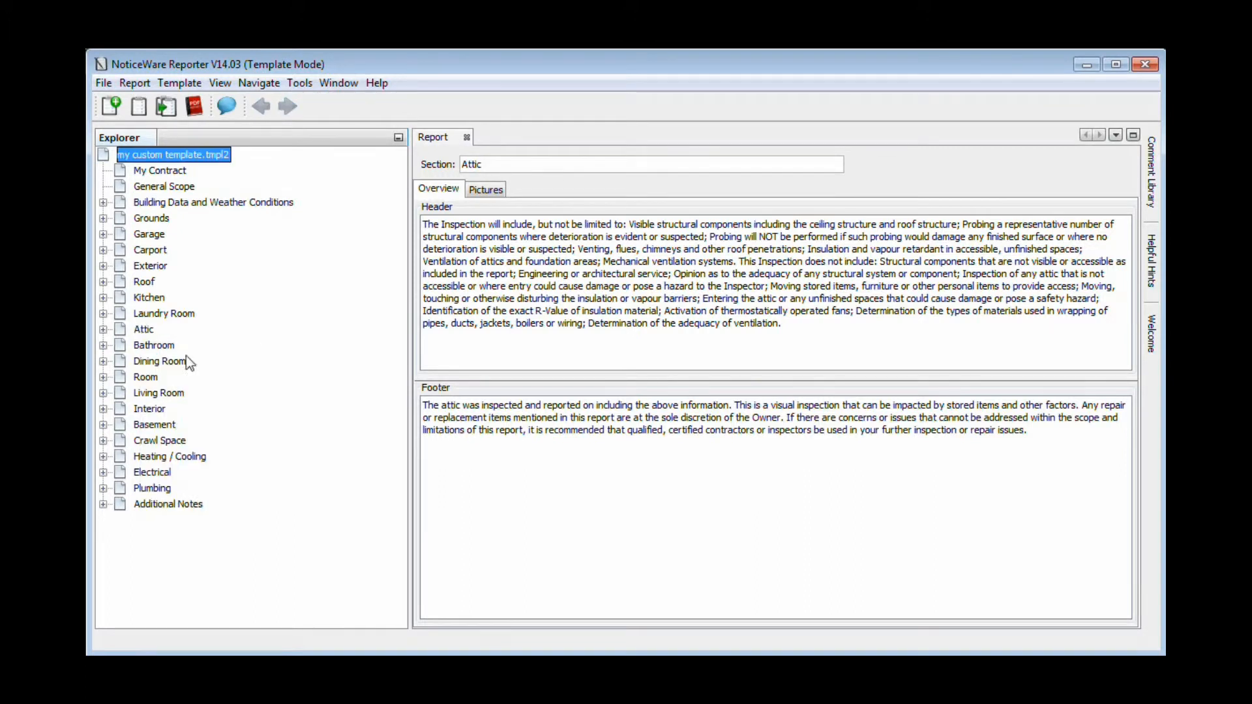
right_click(151, 330)
click(195, 409)
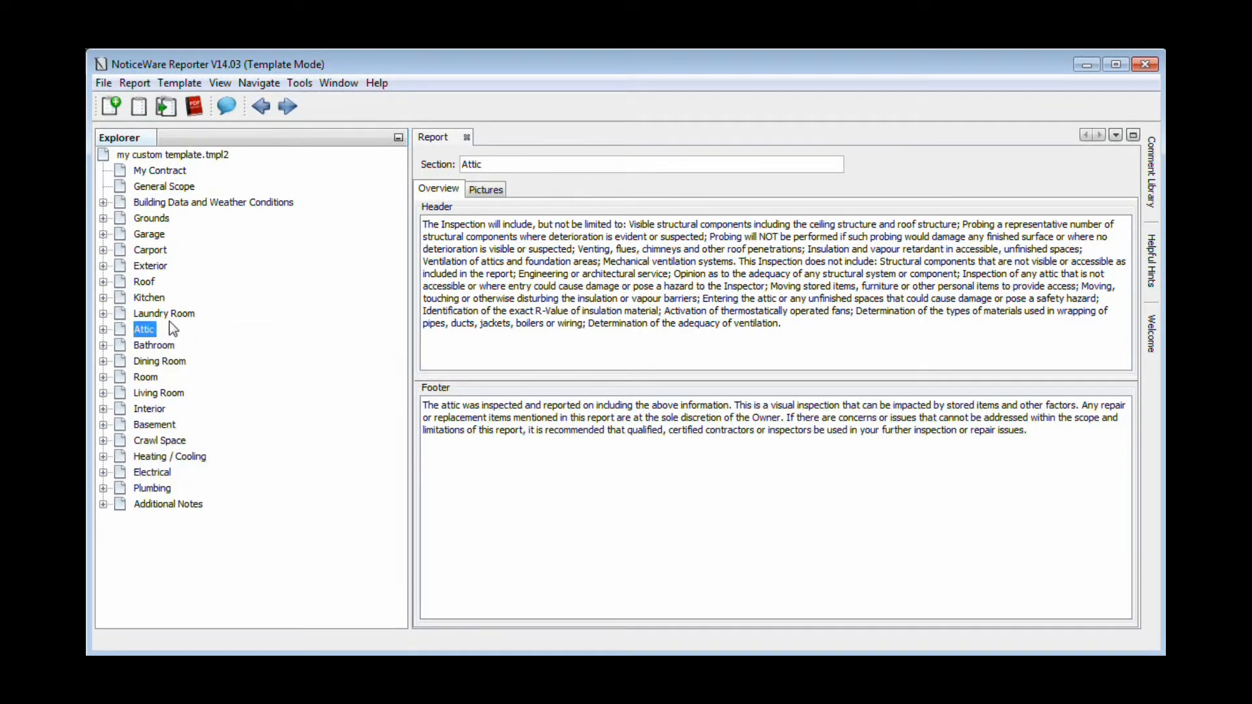
right_click(155, 314)
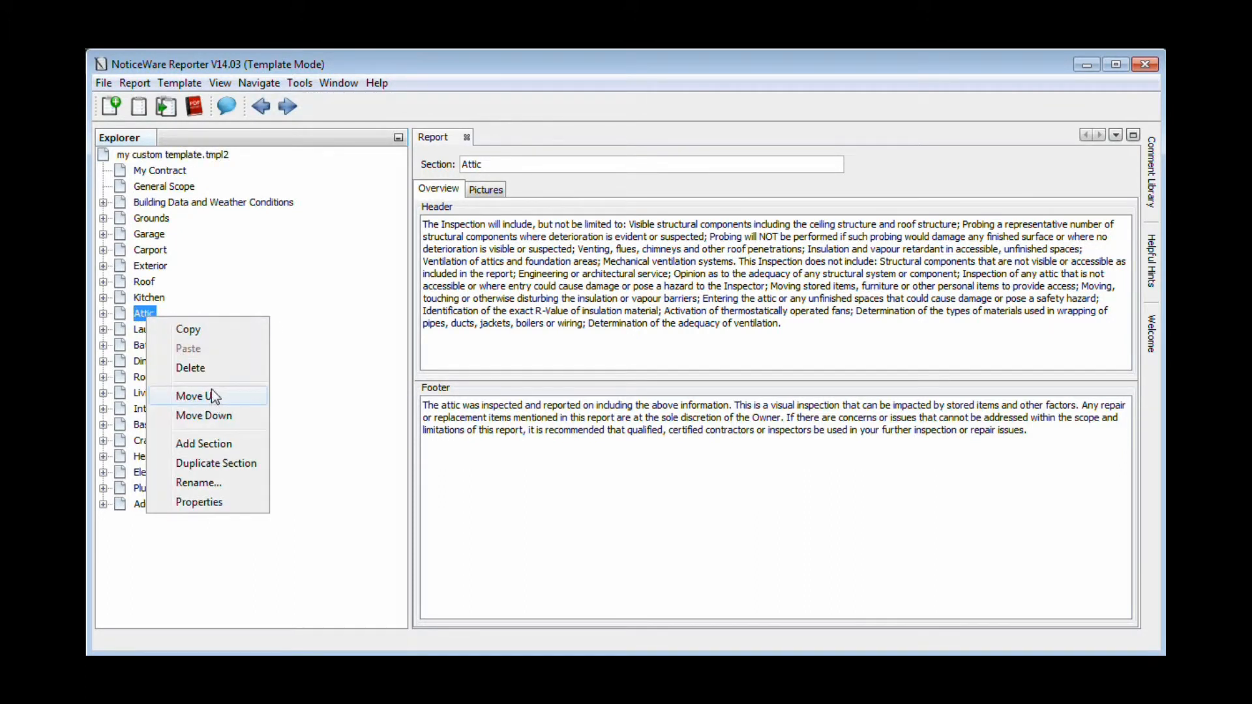
click(215, 393)
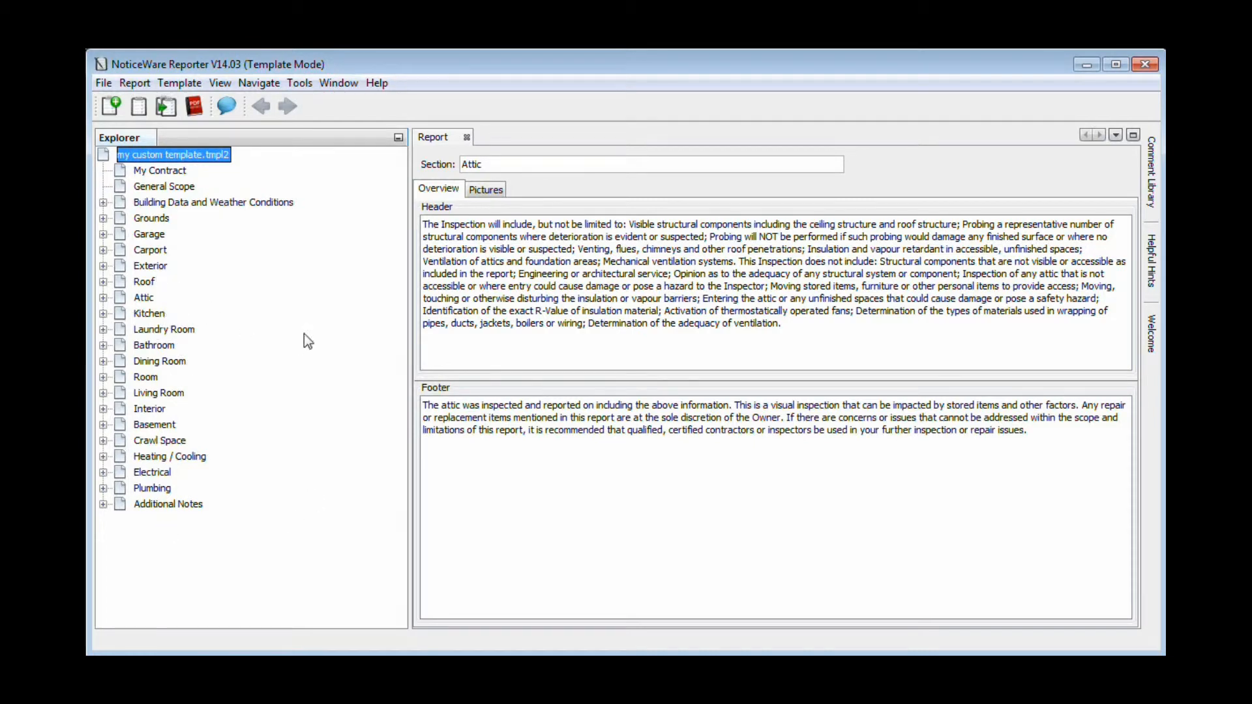
View the Grounds section's header and footer texts in their editors, leaving both without changes.
click(158, 220)
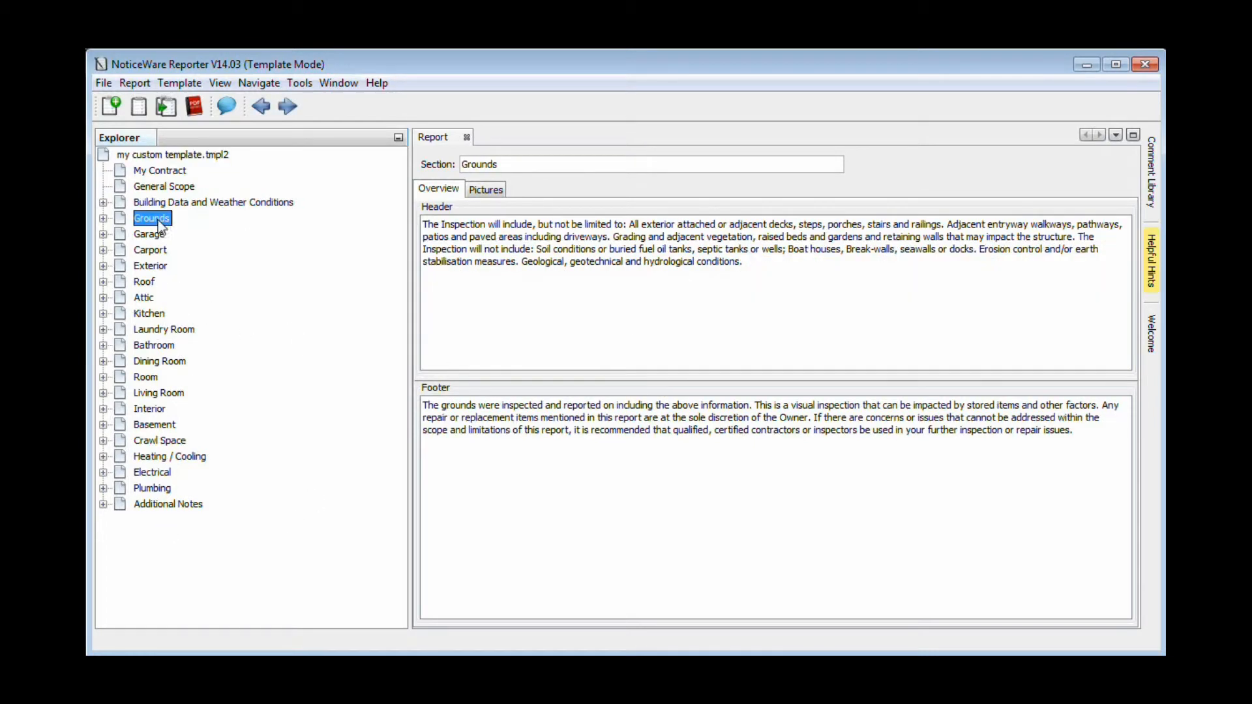
double_click(590, 271)
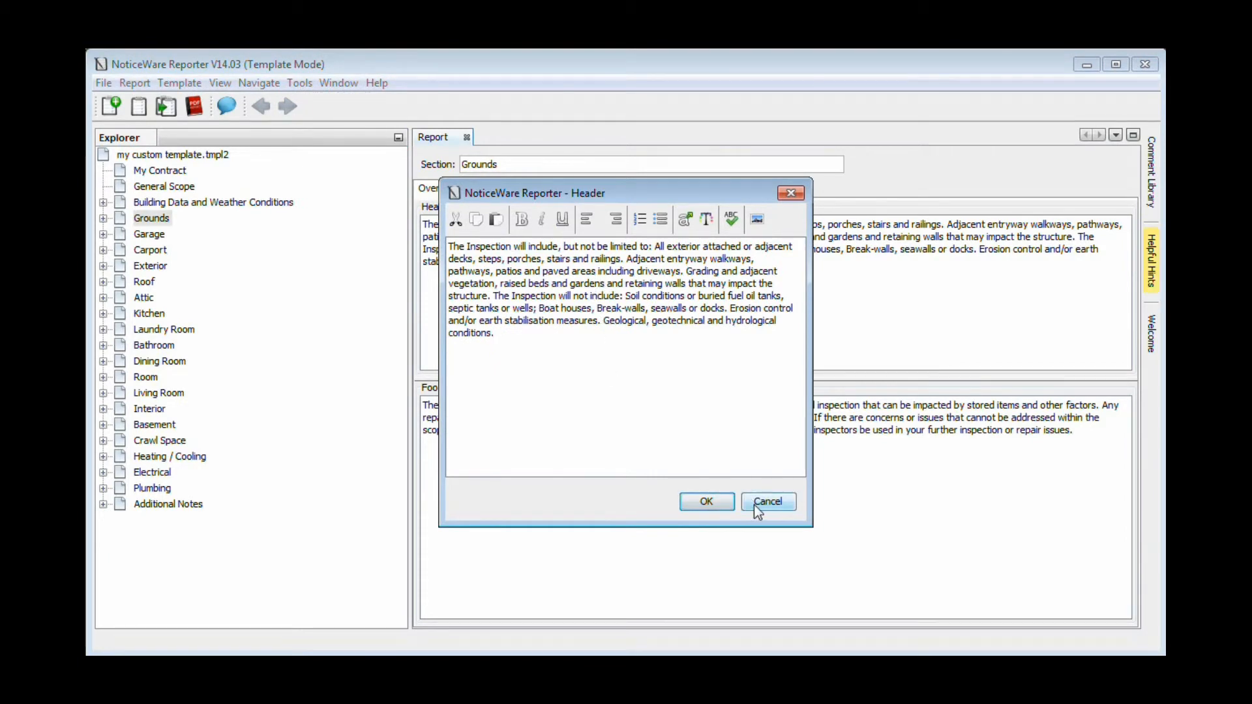
click(754, 505)
double_click(470, 472)
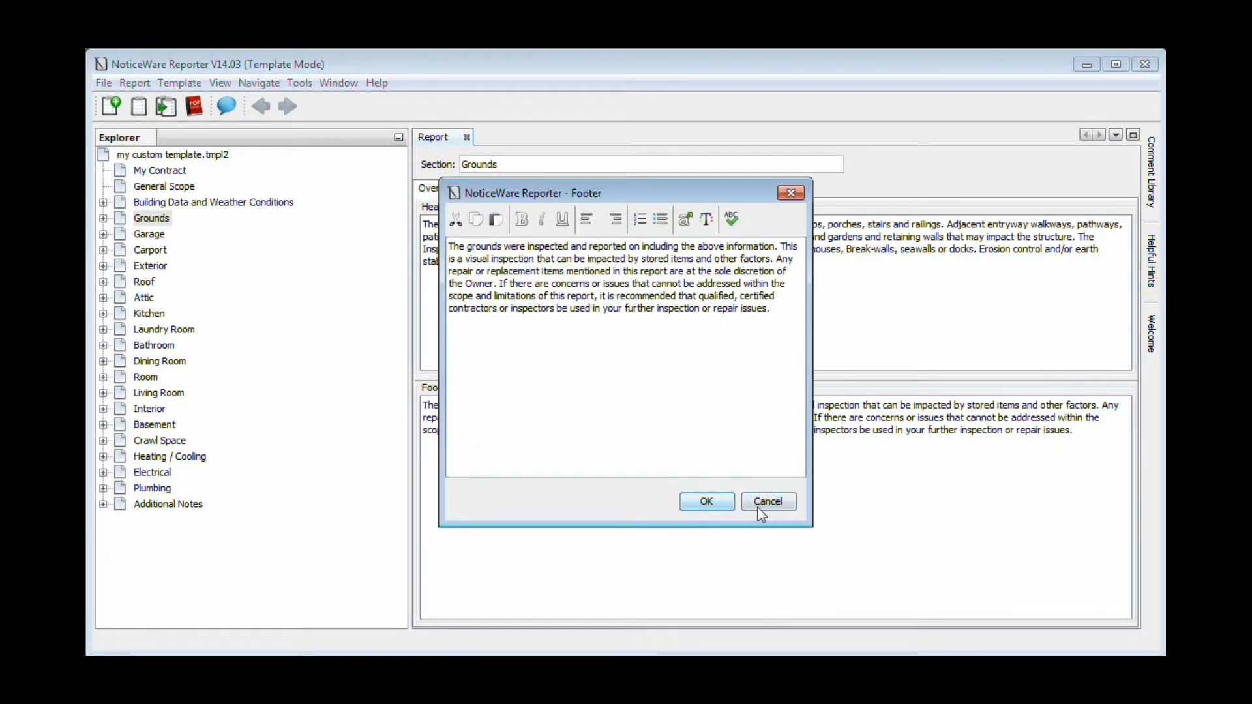
click(761, 506)
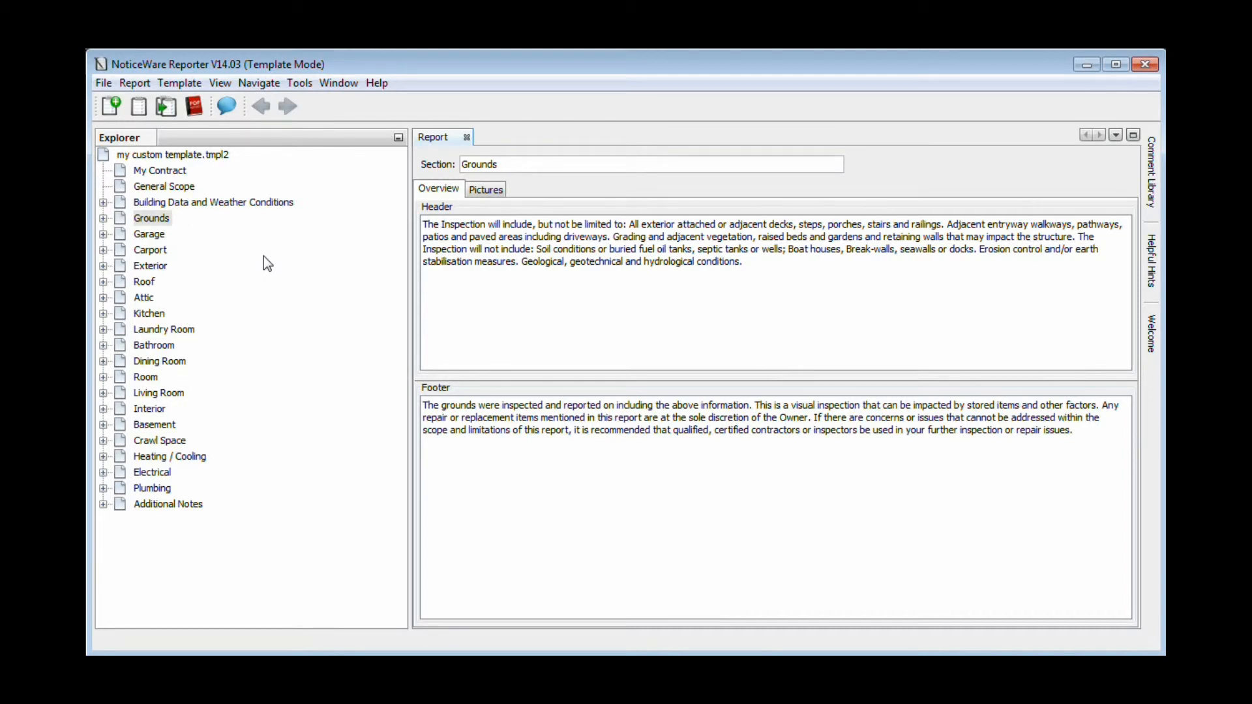
Expand the Garage section and open its Floor subsection to view the inspection items.
click(103, 234)
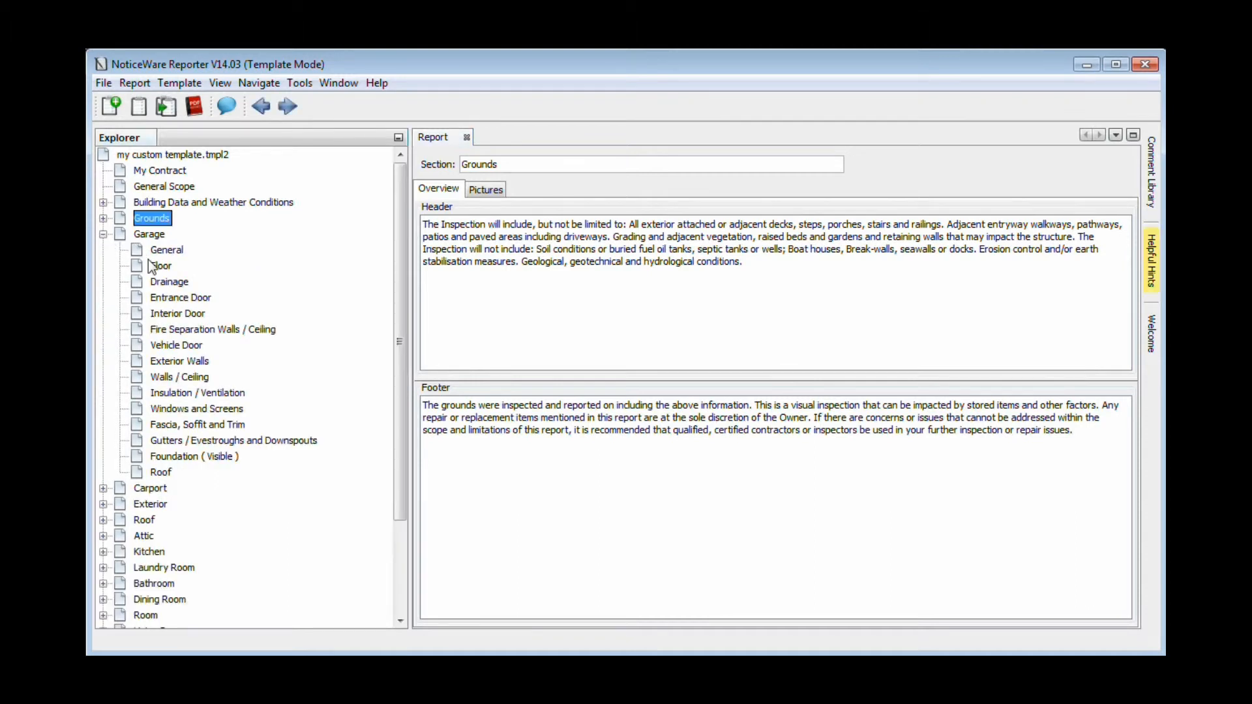
click(156, 265)
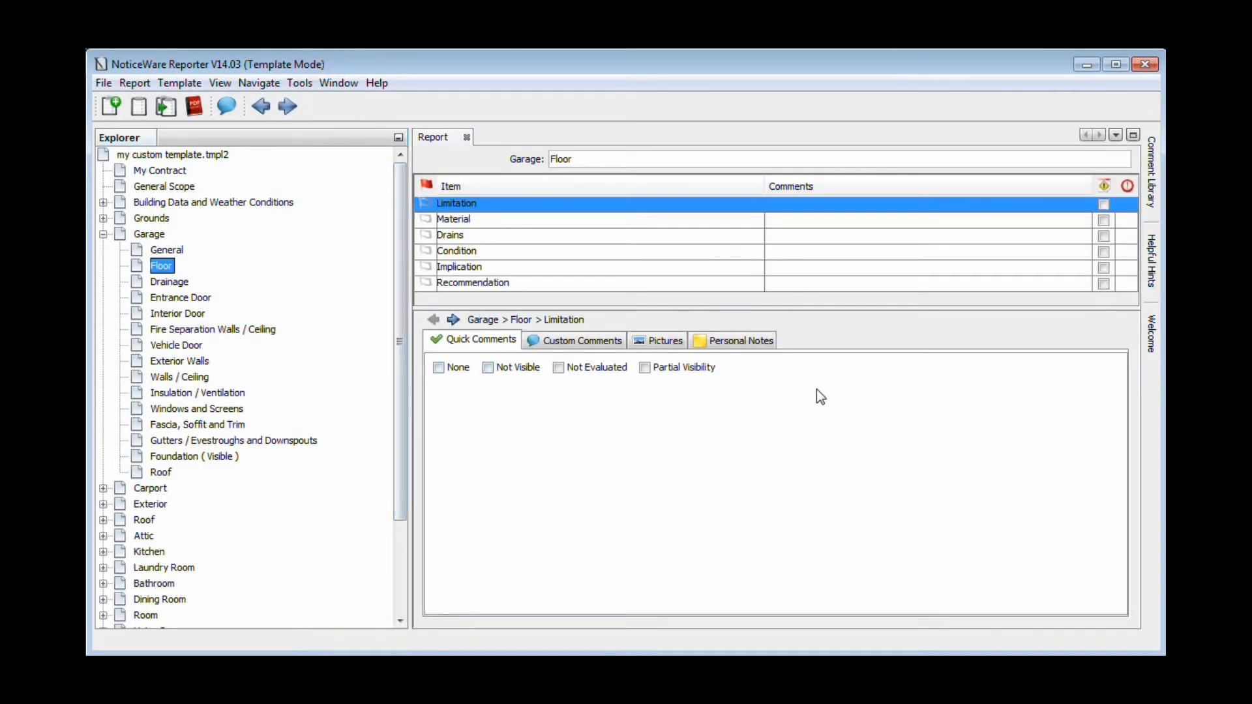